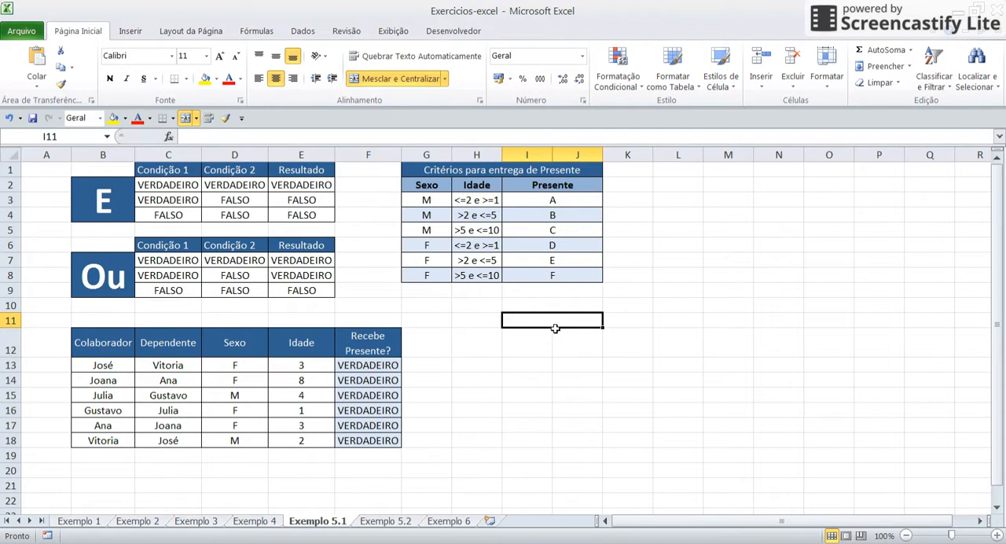
Open the print preview of the Exemplo 5.1 sheet and return to the worksheet
left_click(595, 381)
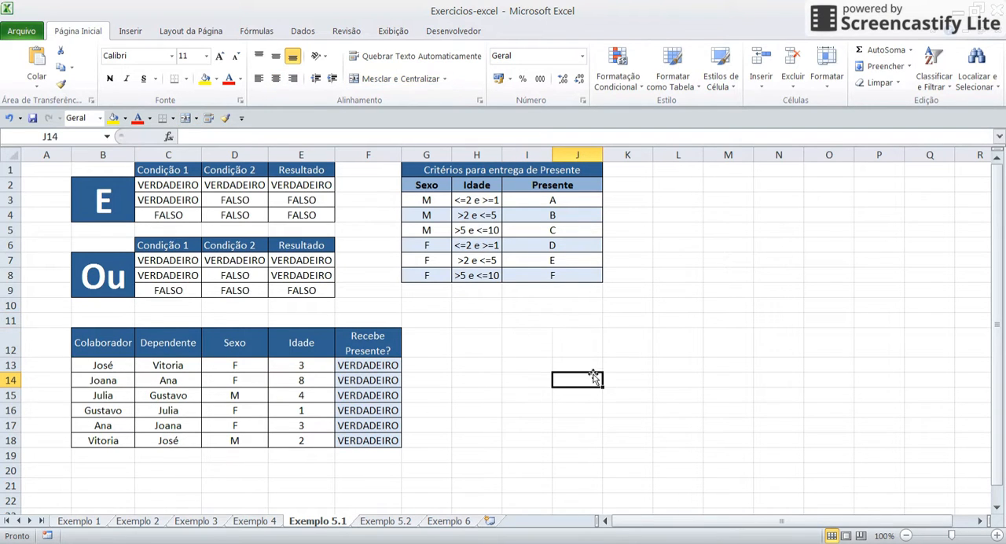
left_click(19, 33)
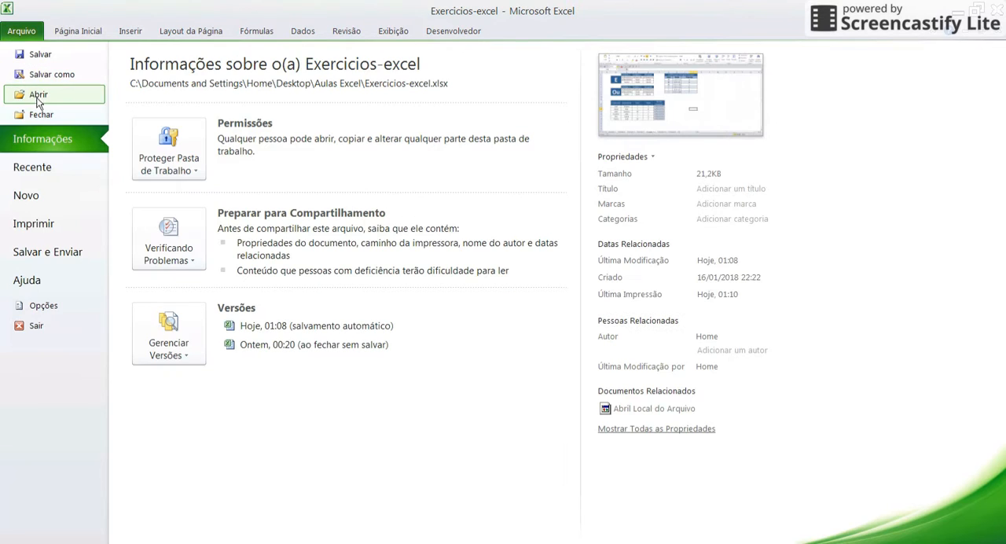
left_click(41, 225)
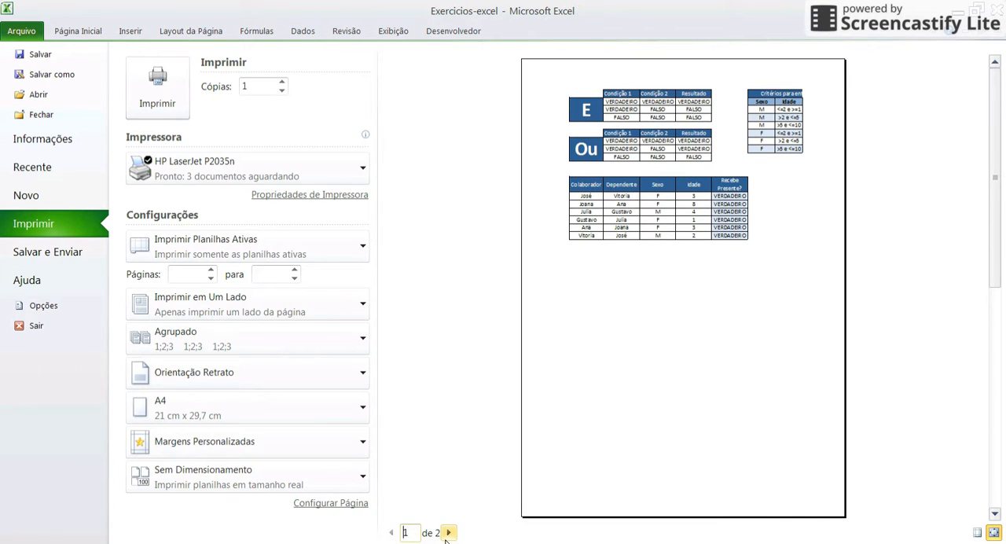
left_click(256, 87)
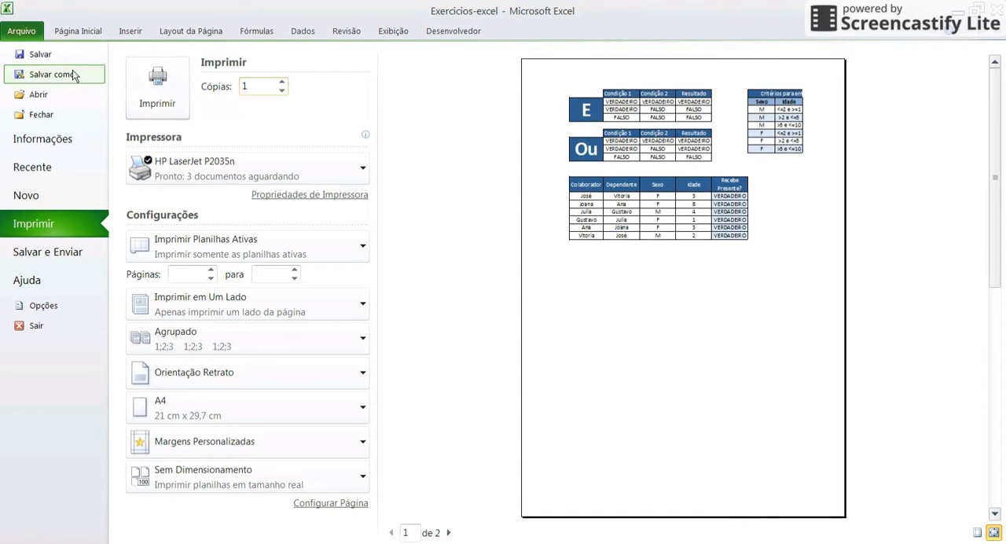
left_click(63, 32)
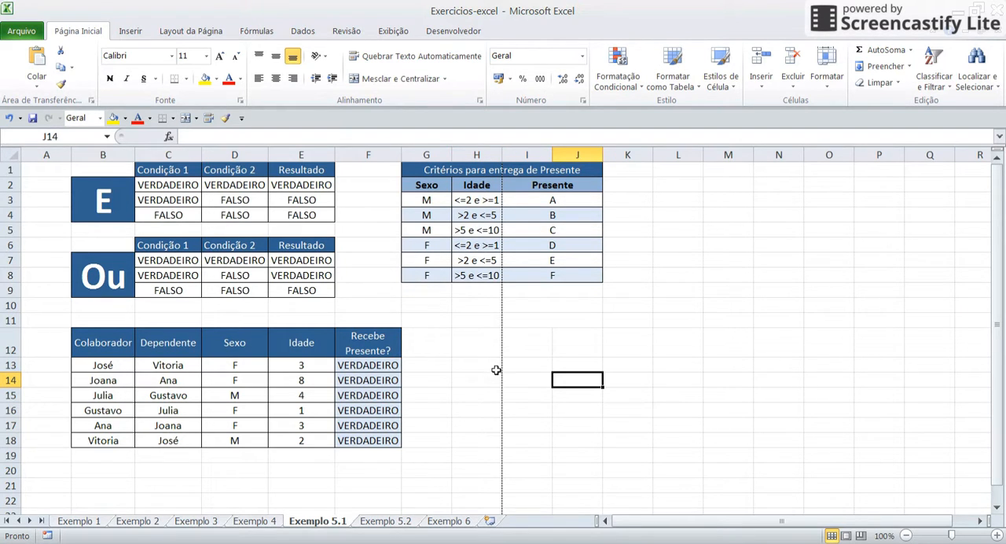
Examine where the printed page ends, checking row 49 and columns H and I against the dashed page break lines
scroll(496, 370, "down", 3)
scroll(496, 372, "down", 8)
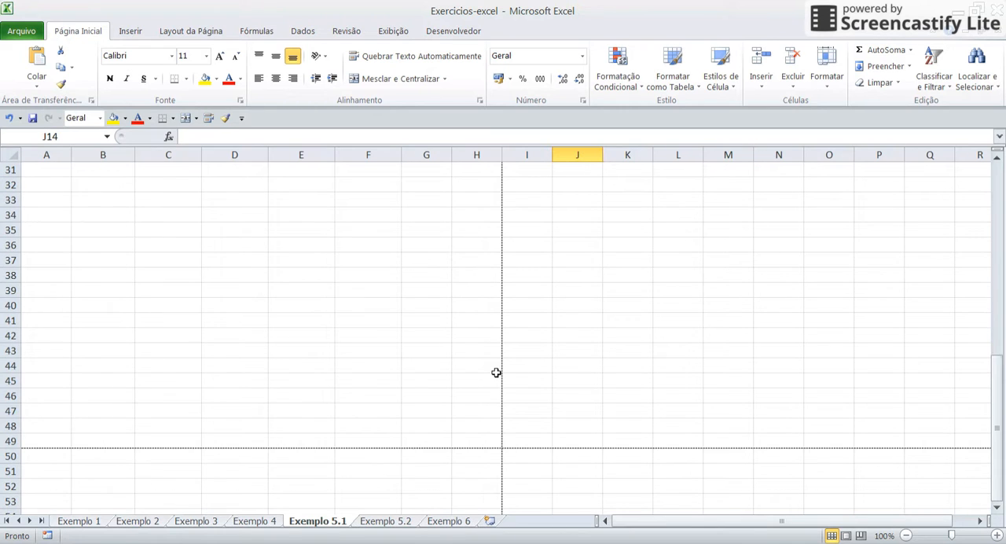
mouse_move(7, 403)
left_mouse_down()
mouse_move(10, 411)
mouse_move(11, 397)
left_mouse_up()
left_click(33, 412)
left_click(11, 397)
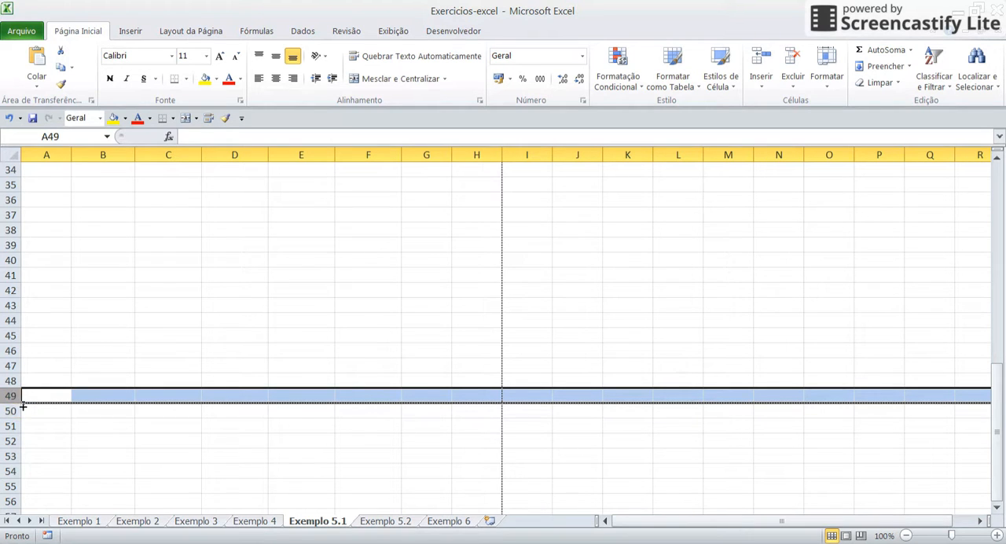
left_click(474, 363)
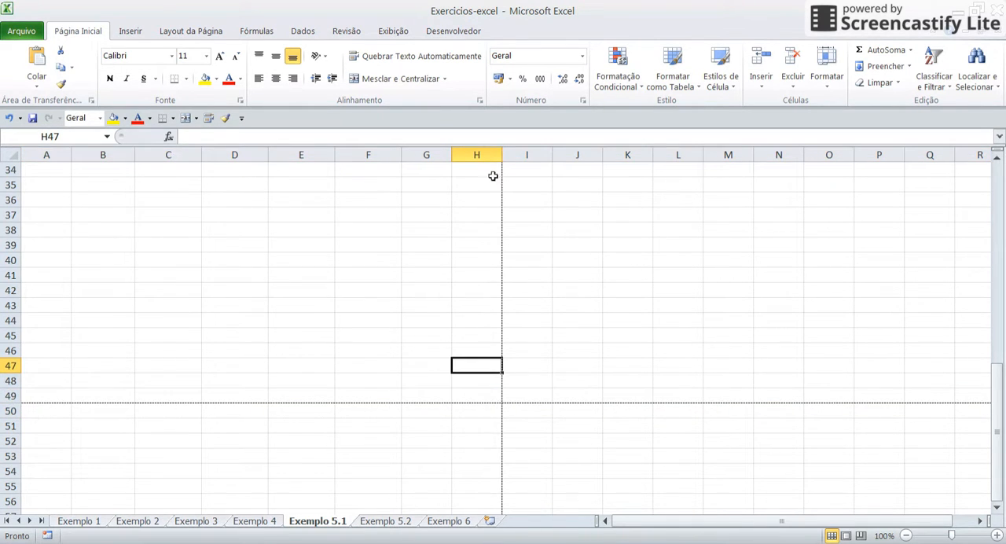
left_click_drag(479, 154, 511, 176)
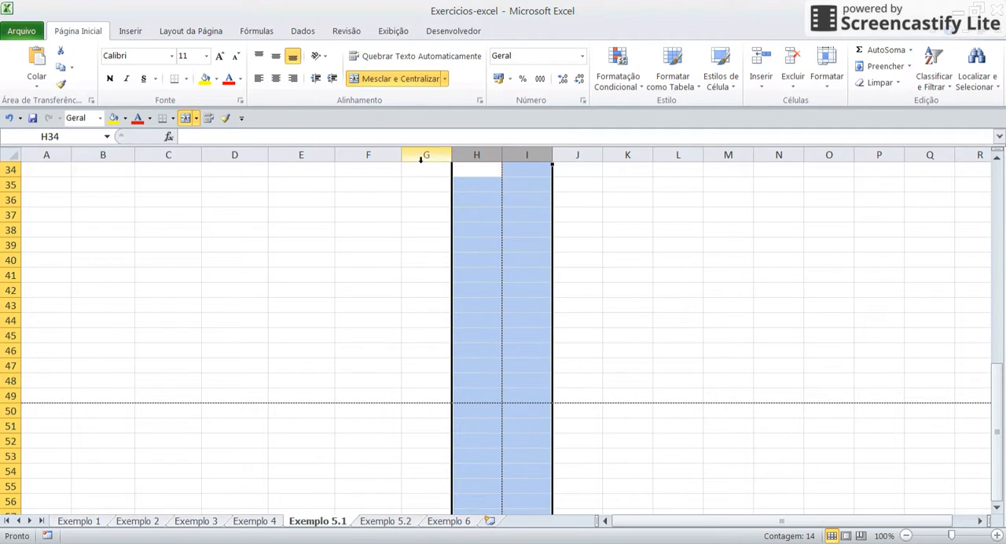
left_click(424, 216)
View the available paper sizes in the page setup options and close the list
left_click(165, 37)
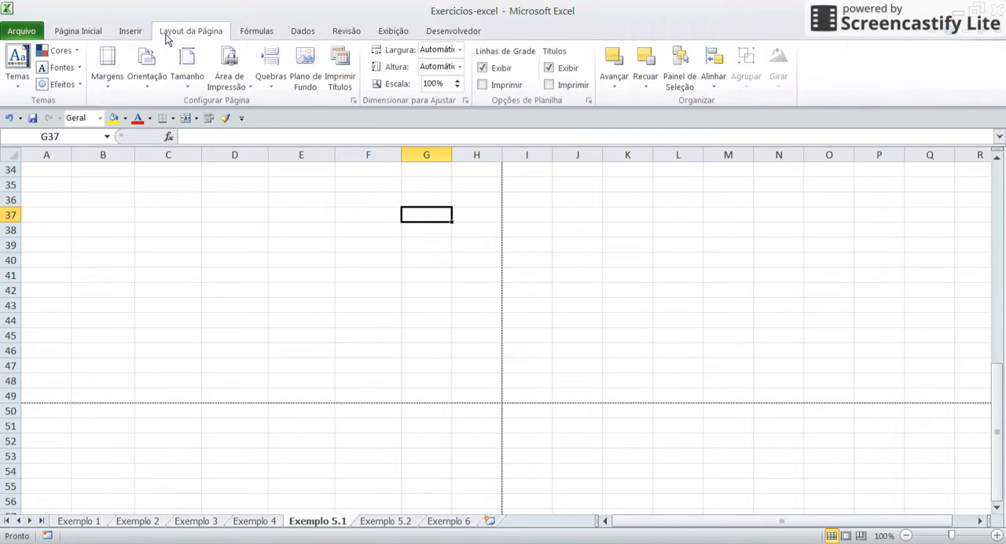
left_click(187, 67)
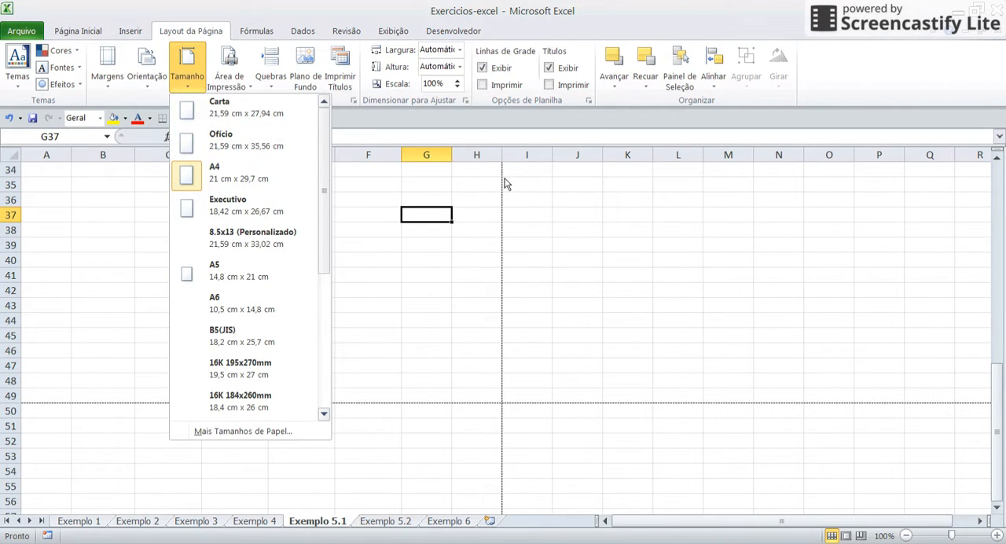
left_click(476, 289)
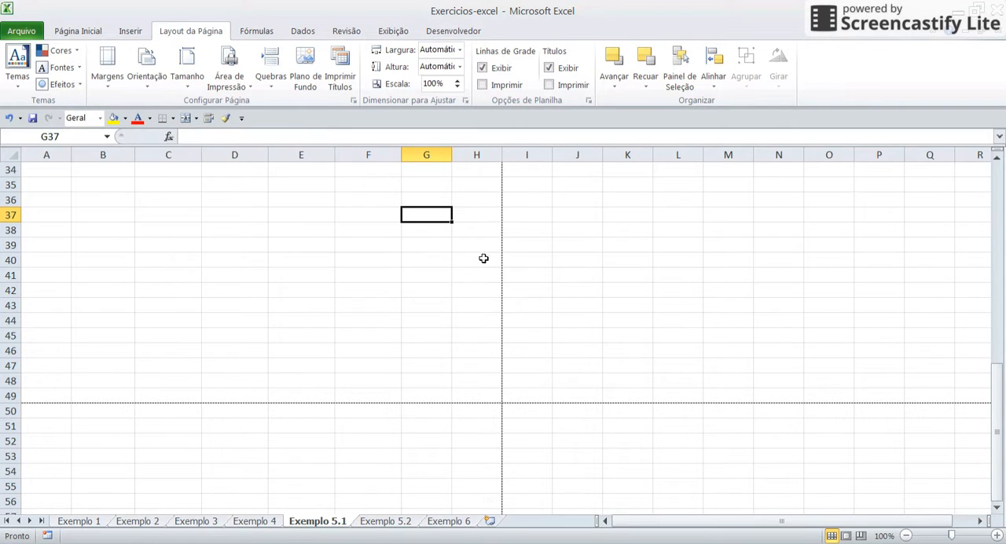
left_click(485, 237)
Examine how the vertical page break splits the Critérios para entrega de Presente table, highlighting columns A to H and I to J
scroll(485, 238, "up", 4)
scroll(485, 238, "up", 7)
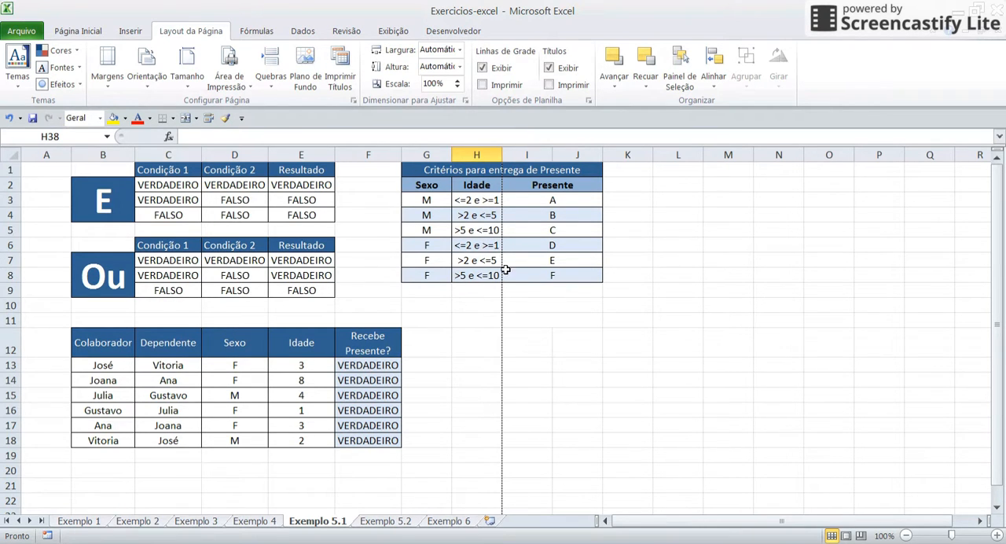
left_click(460, 171)
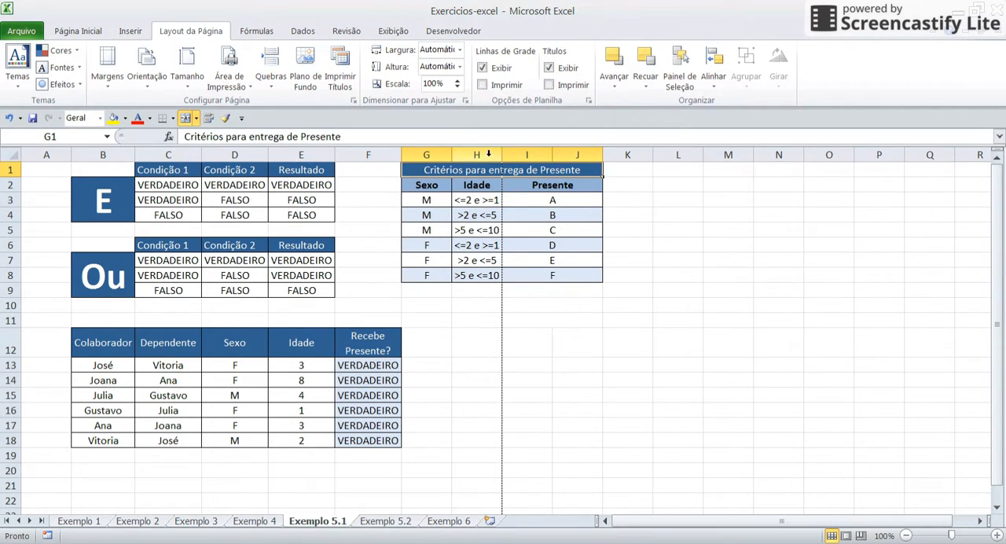
left_click(489, 155)
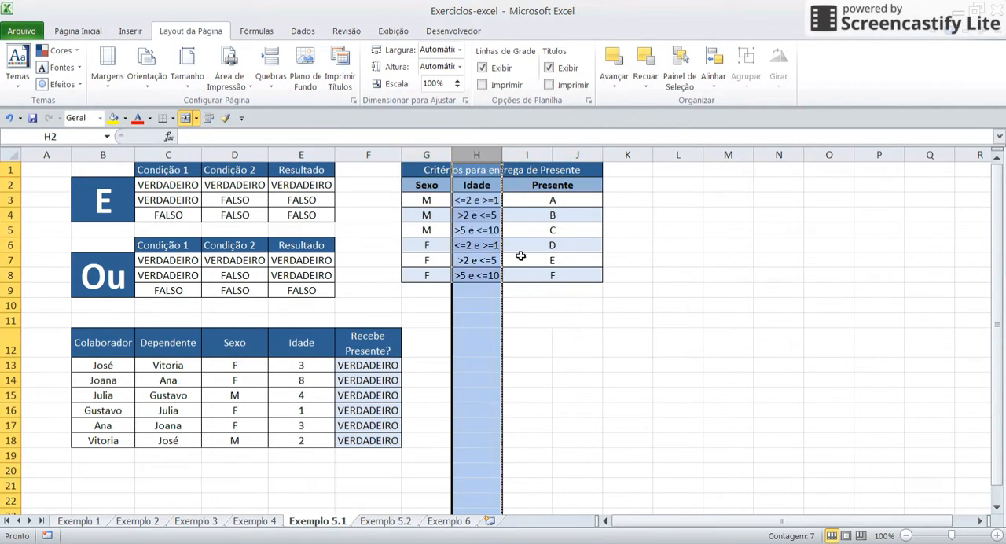
left_click(474, 230)
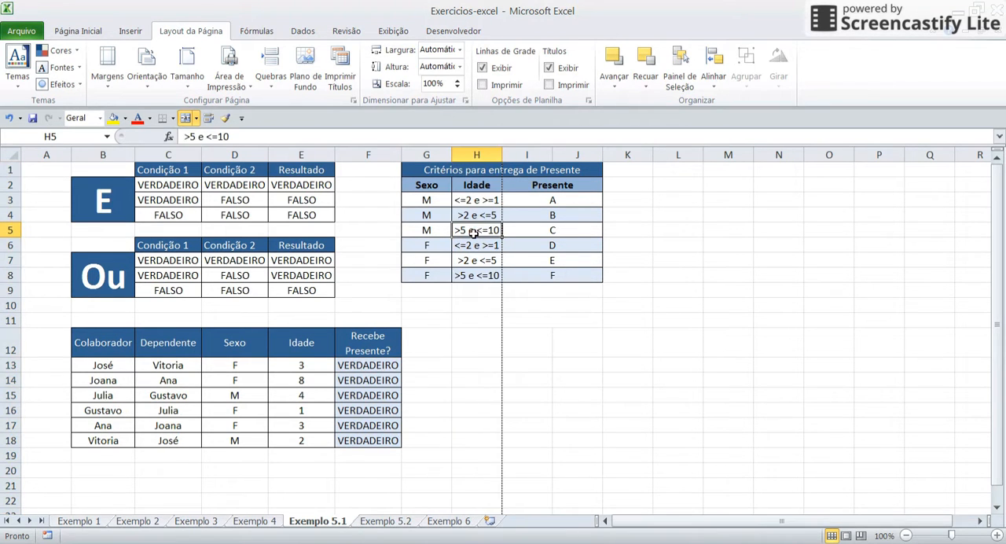
left_click_drag(483, 154, 4, 160)
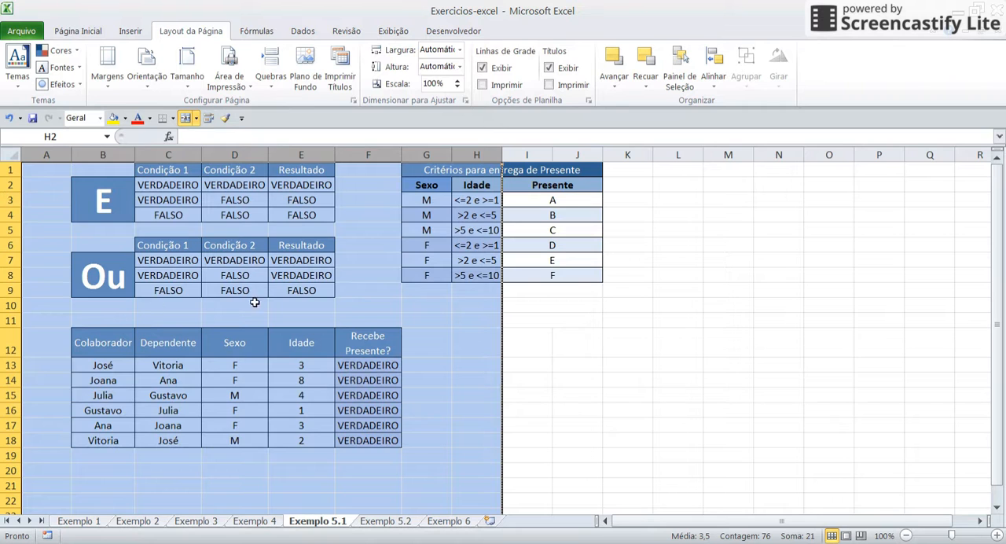
left_click(447, 232)
left_click(519, 159)
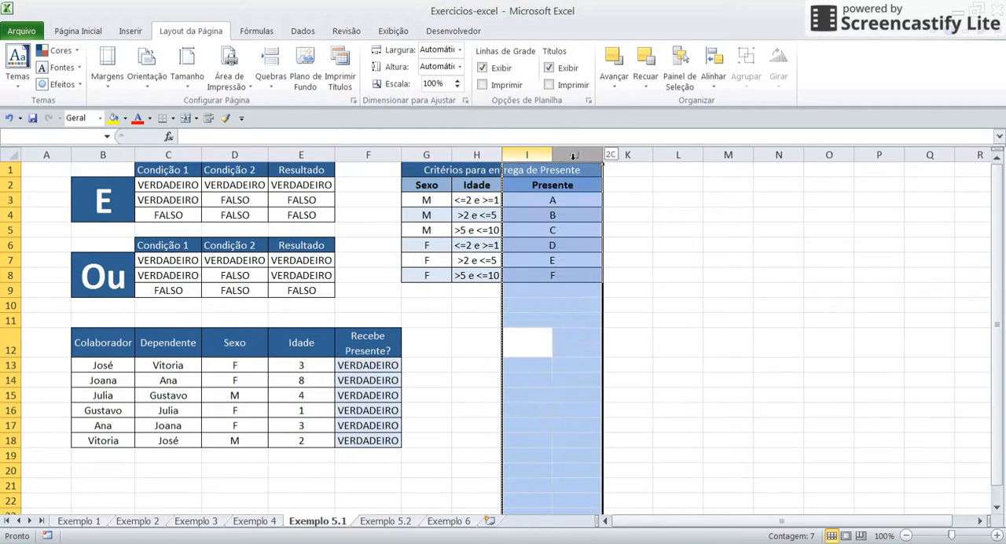
left_click(472, 203)
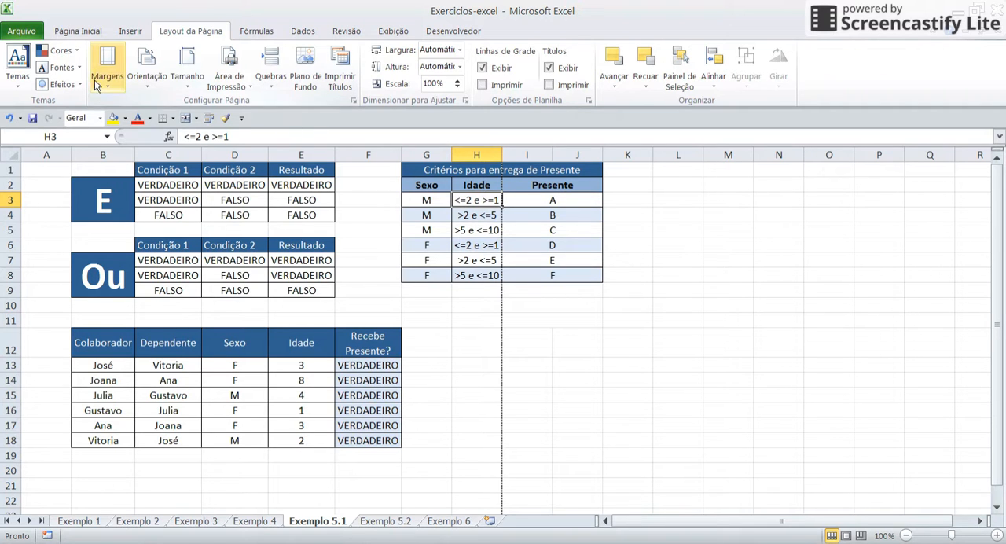
Open the print preview of Exemplo 5.1, view page 2 and return to page 1
left_click(34, 37)
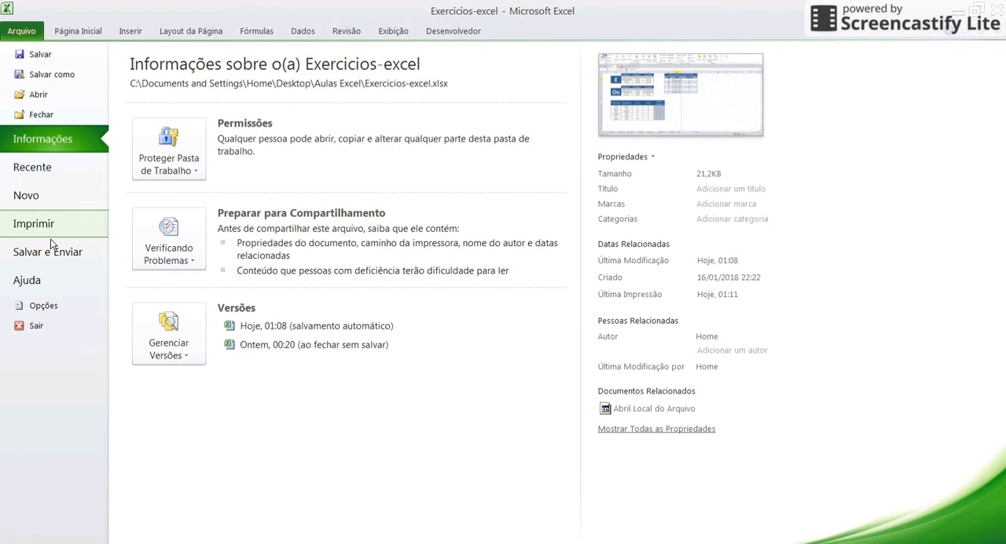
key("Escape")
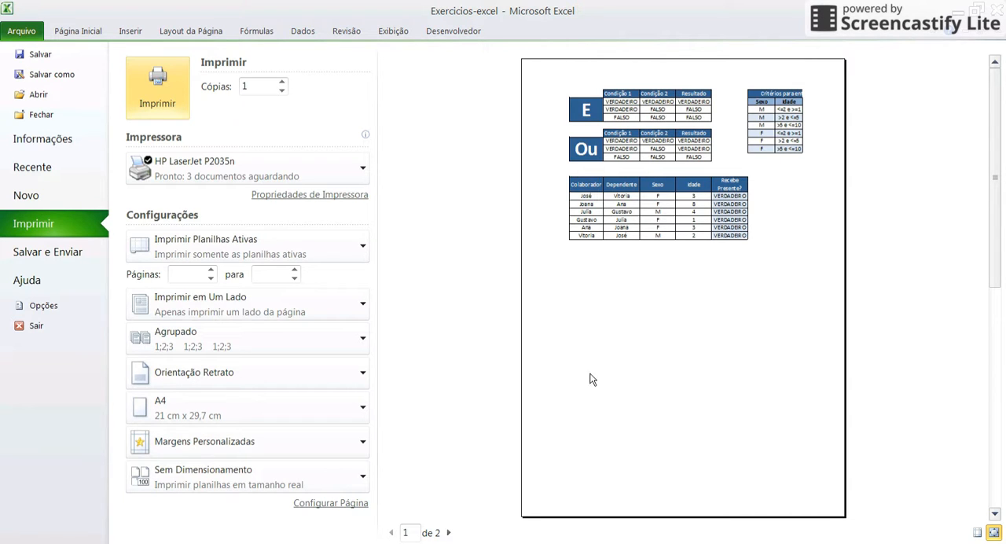
left_click(449, 533)
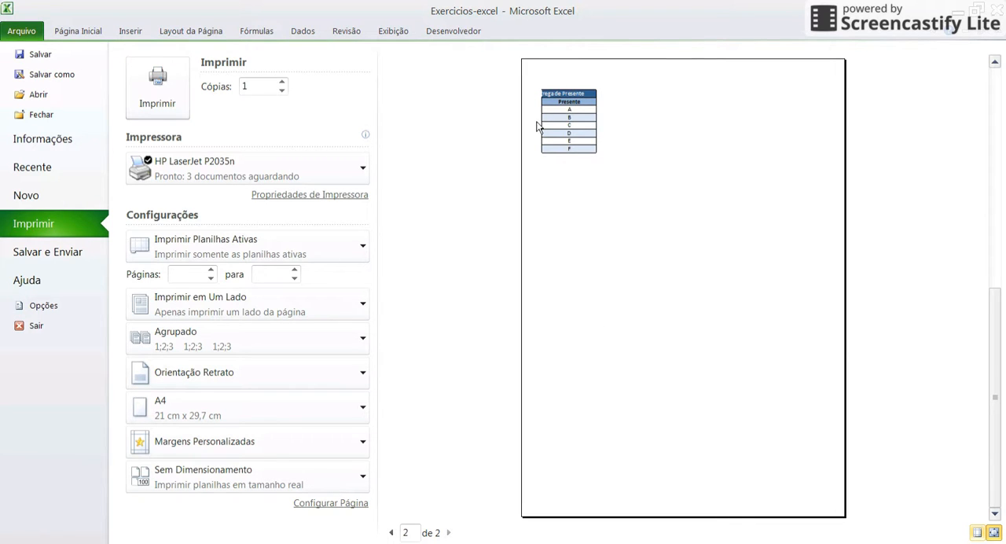
left_click(392, 533)
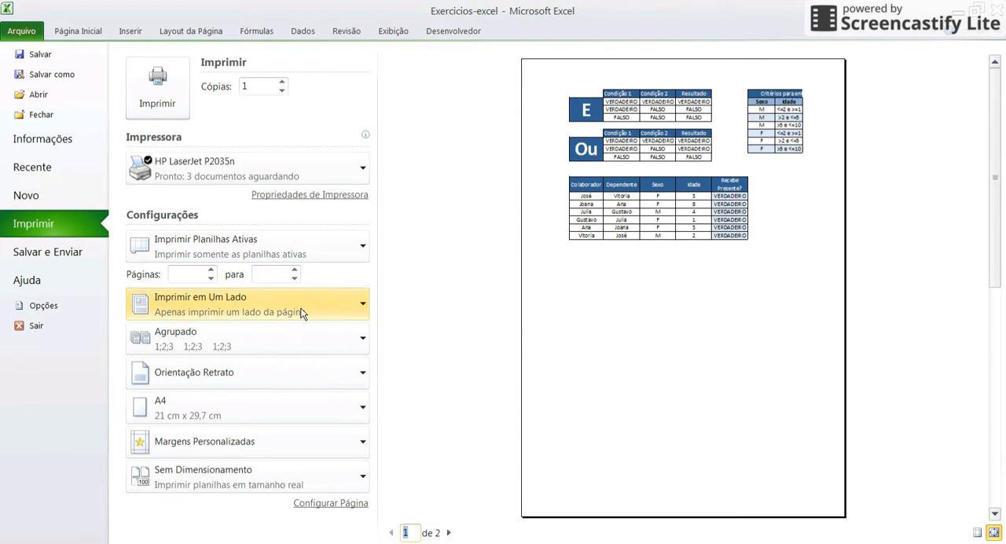
View the options for which part of the workbook to print and leave the print preview
left_click(161, 246)
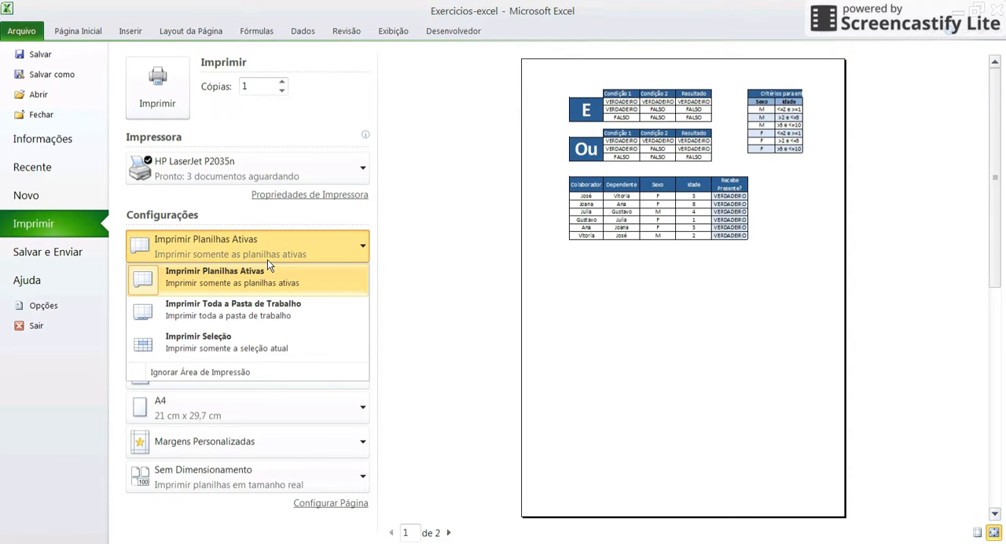
key("Escape")
key("Escape")
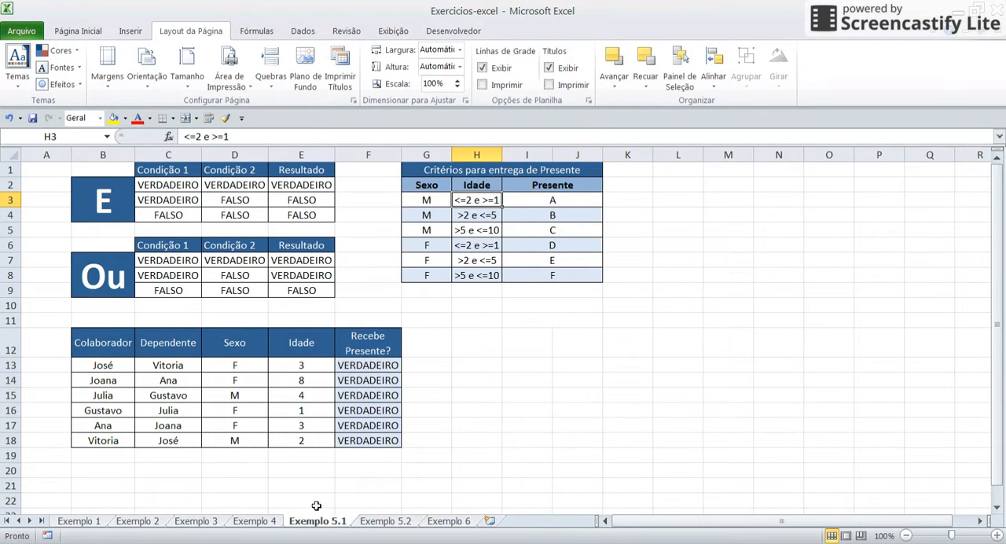
Look at the Exemplo 5.2 and Exemplo 4 sheets and return to Exemplo 5.1
left_click(379, 521)
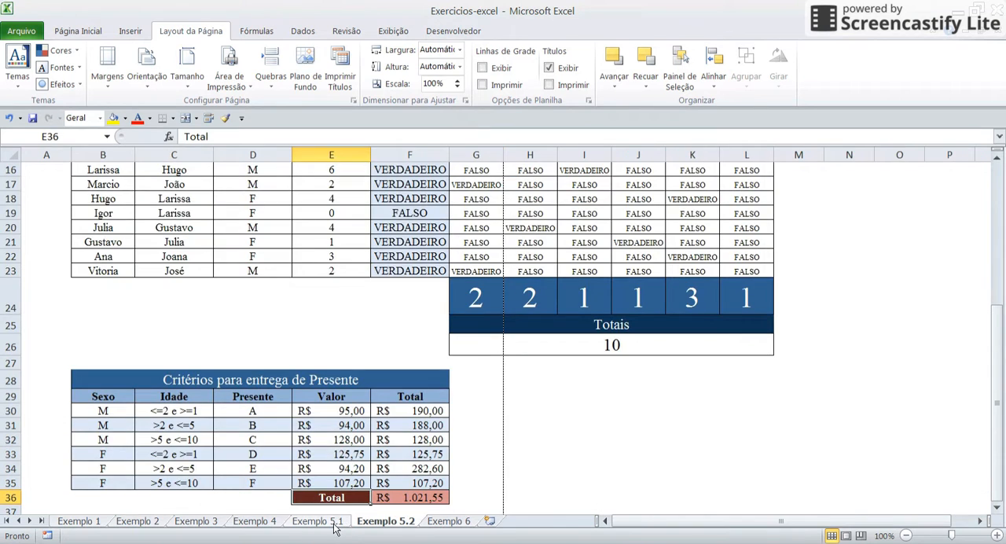
left_click(331, 523)
left_click(271, 523)
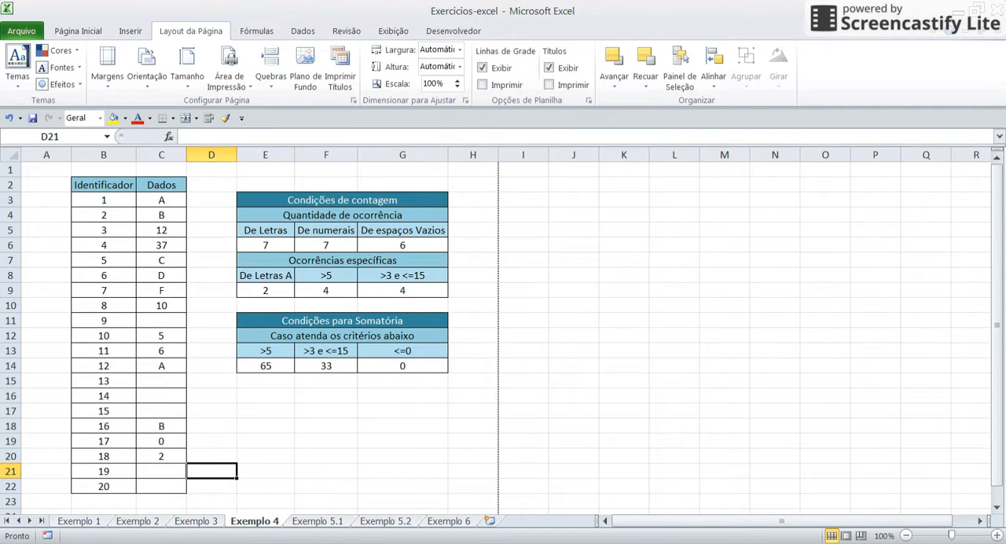
left_click(317, 522)
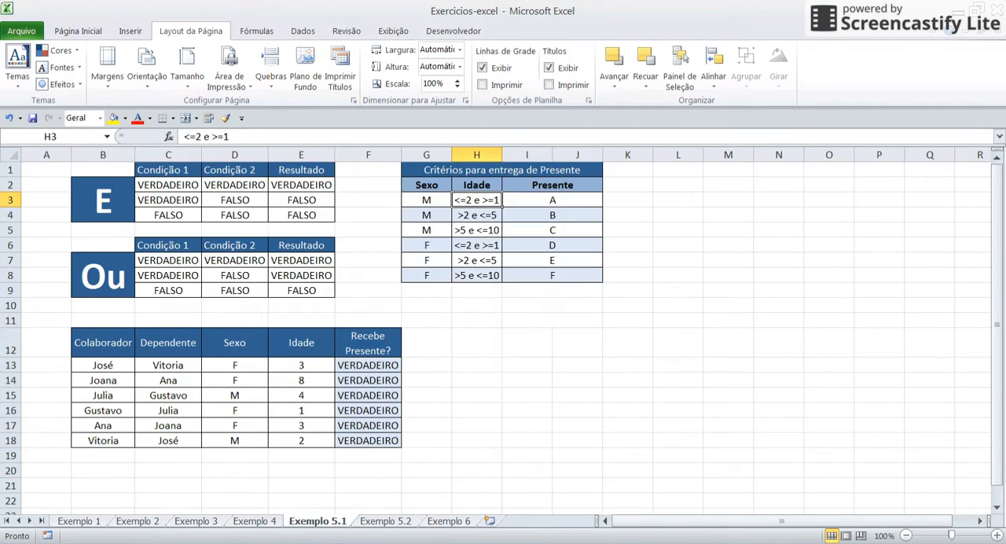
left_click(322, 503)
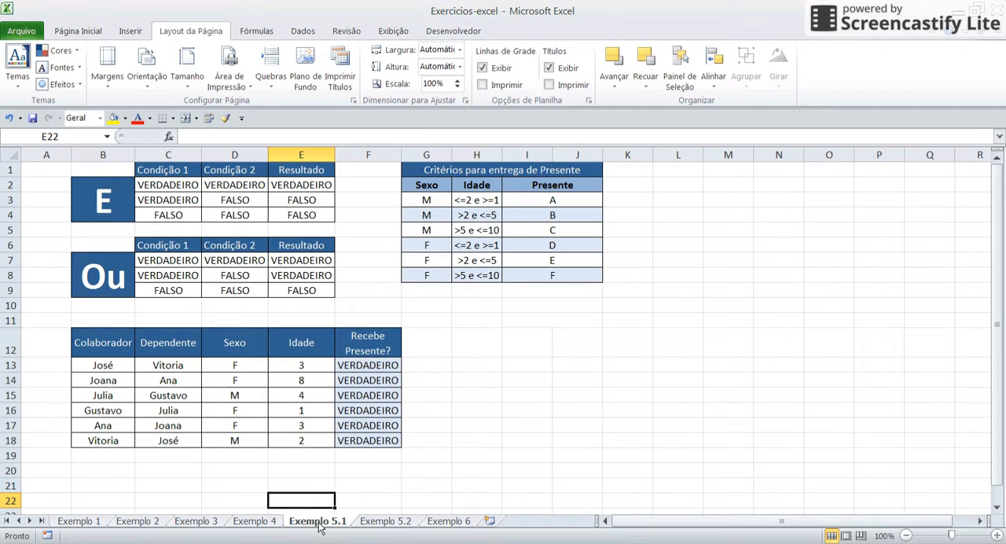
Set the print preview to Imprimir Planilhas Ativas and check page 2 before returning to page 1
key("ctrl+p")
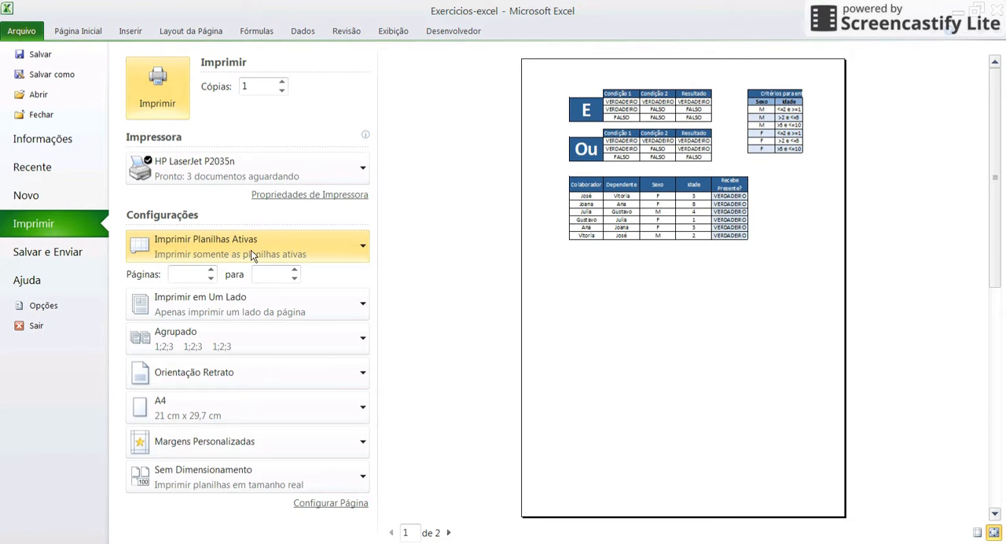
left_click(275, 253)
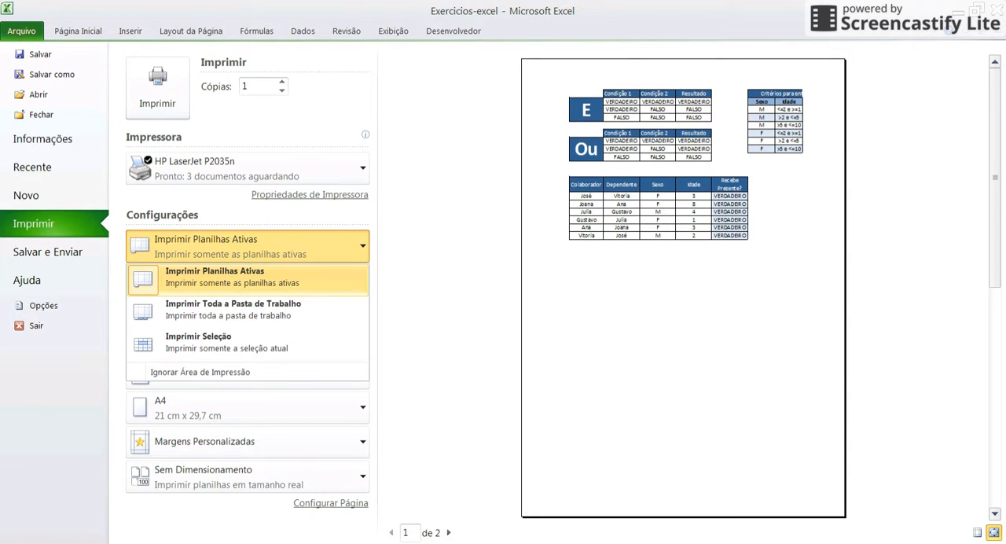
left_click(291, 275)
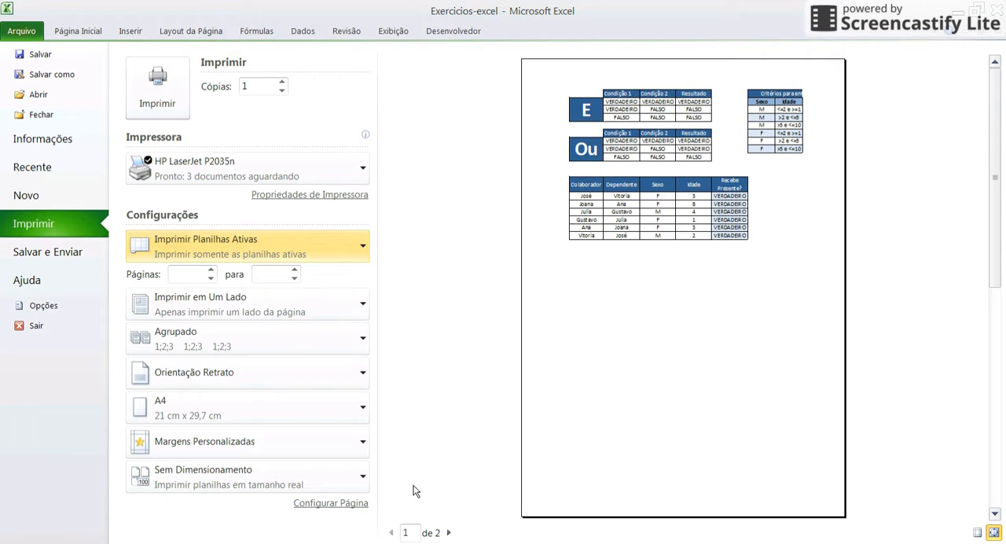
left_click(449, 532)
left_click(398, 536)
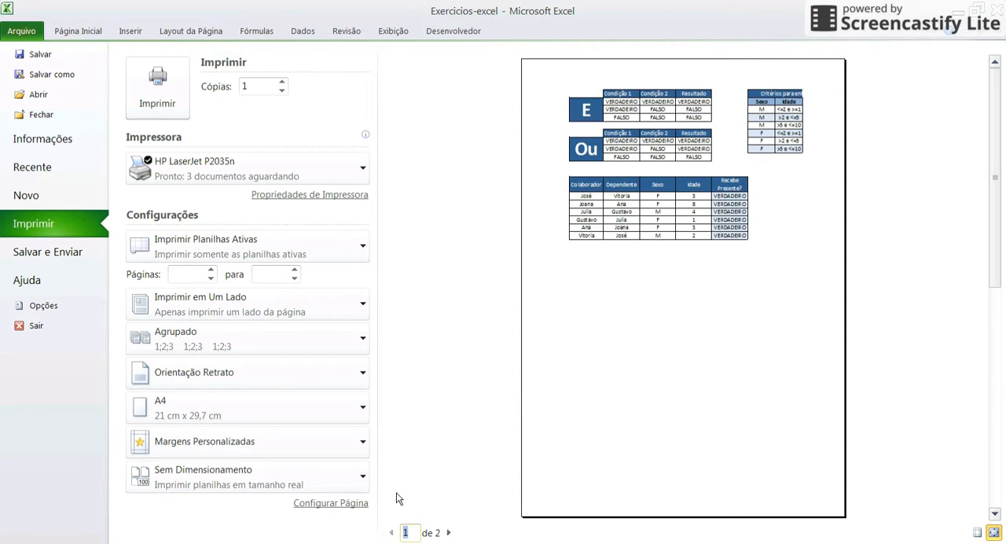
Review the choices for what to print once more and return to the worksheet
left_click(191, 257)
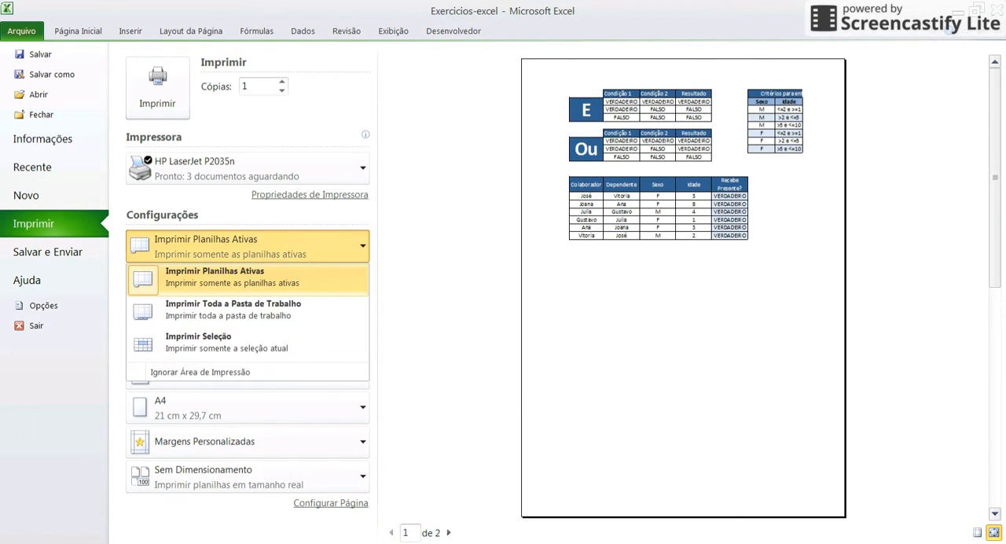
left_click(394, 347)
key("Escape")
Look through the workbook's sheets from Exemplo 1 to Exemplo 6 and return to Exemplo 5.1
left_click(260, 521)
left_click(208, 523)
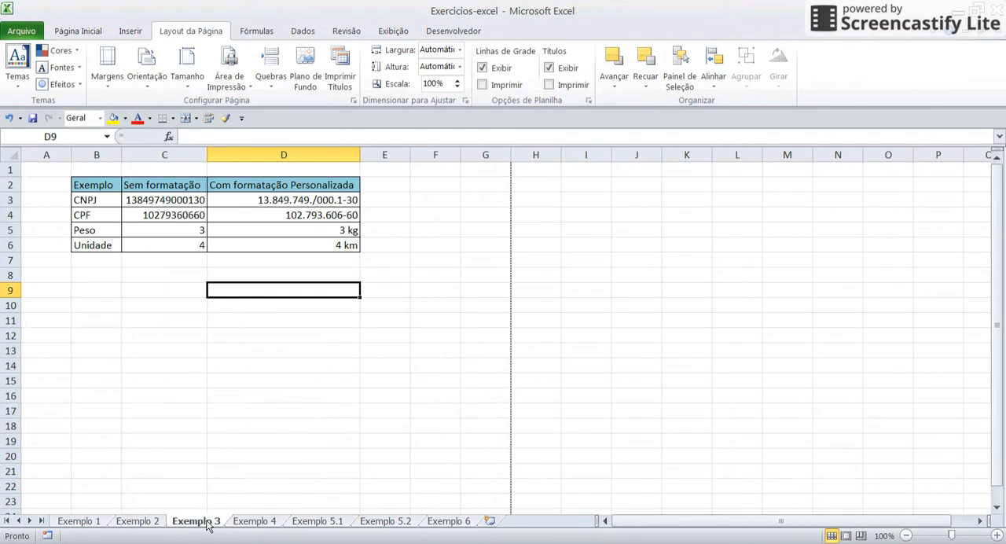
left_click(149, 523)
left_click(95, 523)
left_click(135, 523)
left_click(196, 522)
left_click(255, 522)
left_click(385, 523)
left_click(440, 523)
left_click(330, 522)
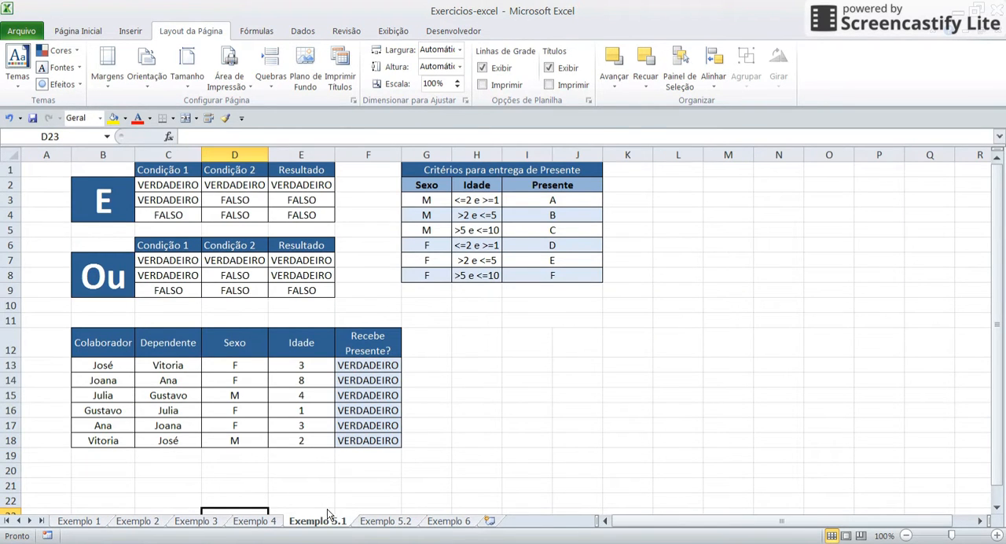
Set the print preview to Imprimir Toda a Pasta de Trabalho and browse its pages up to page 5
key("ctrl+p")
left_click(267, 259)
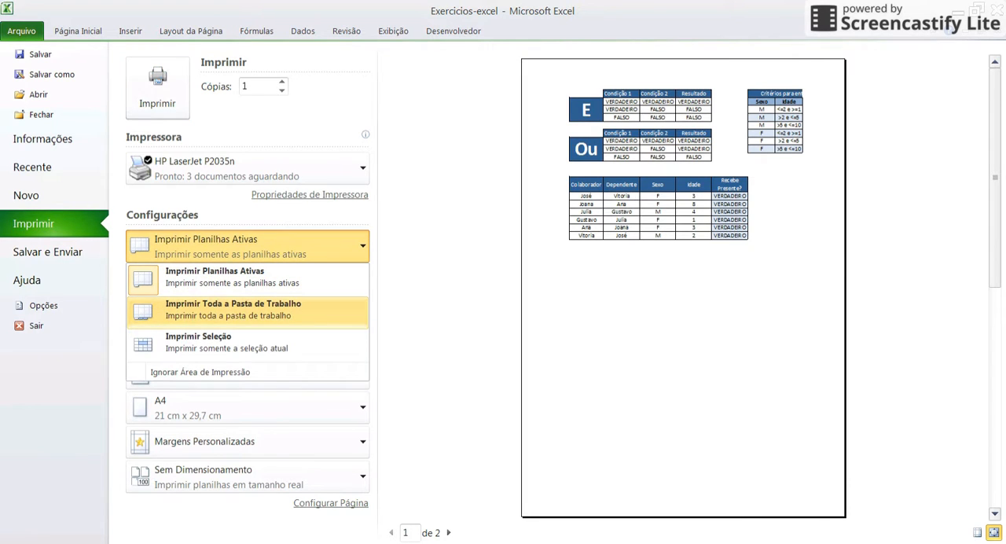
left_click(235, 310)
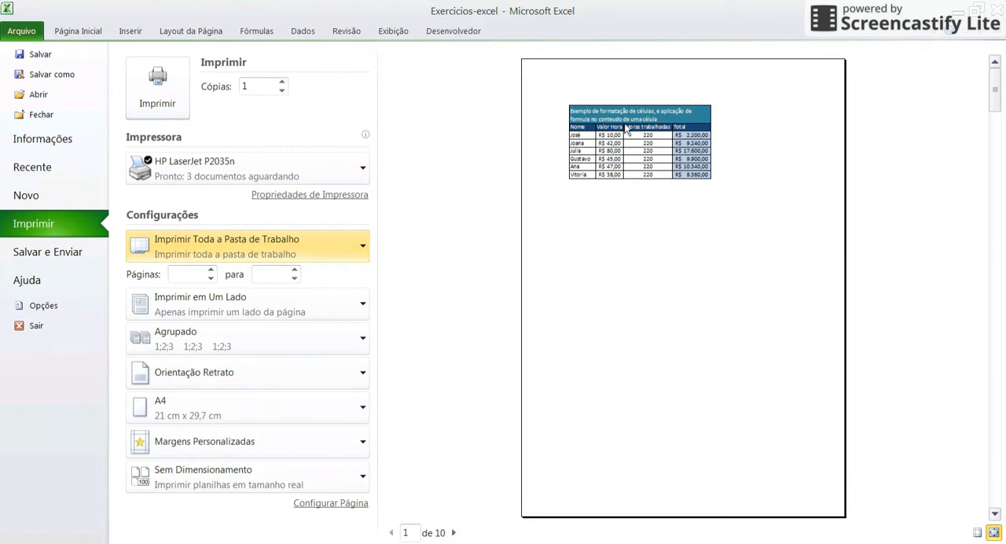
left_click(454, 533)
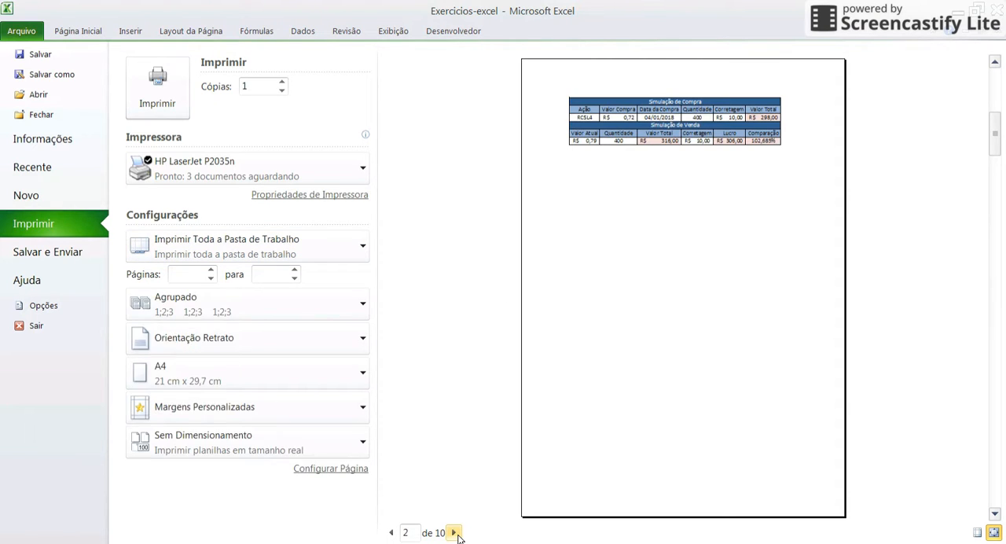
left_click(455, 533)
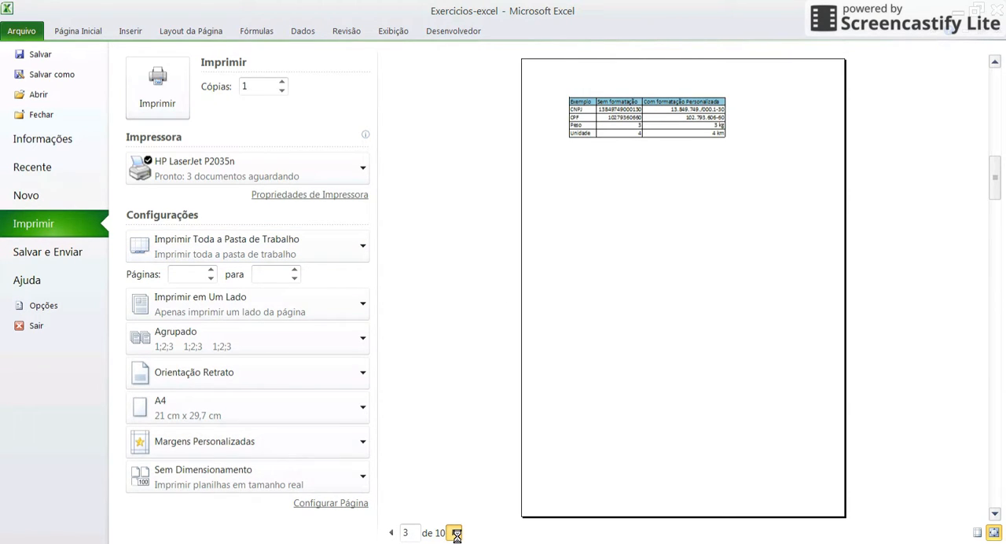
left_click(454, 533)
left_click(454, 533)
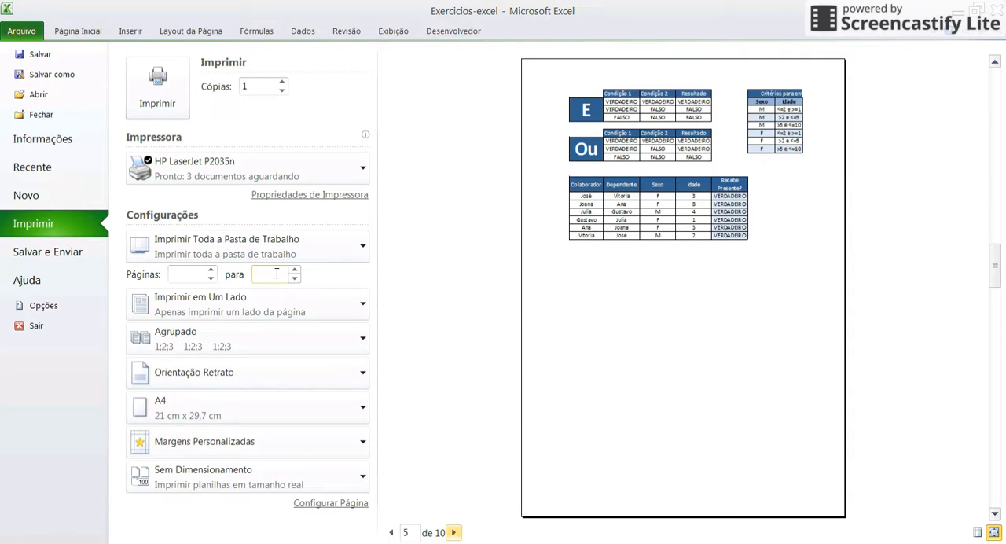
Set the print range back to Imprimir Planilhas Ativas and return to the Exemplo 5.1 worksheet
left_click(283, 254)
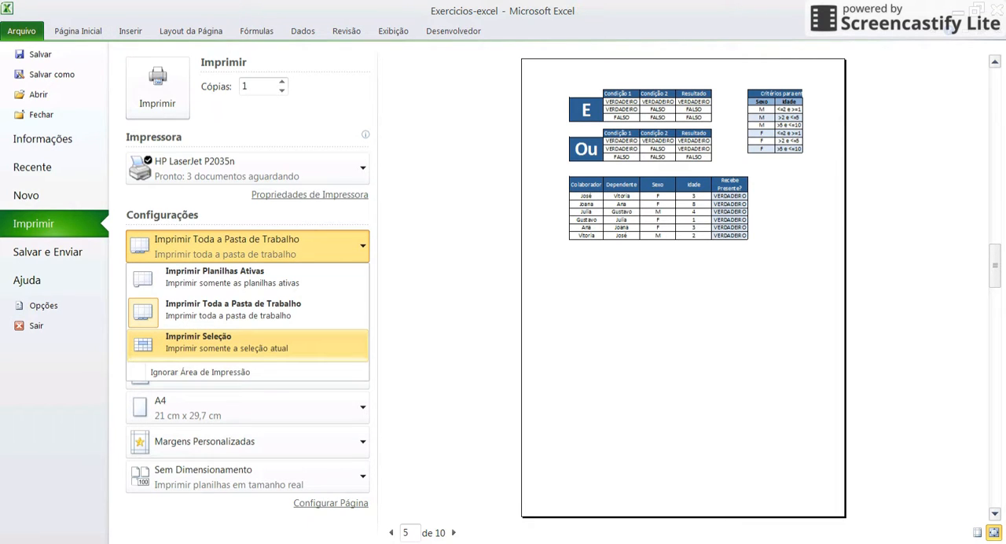
key("Up")
key("Up")
key("Return")
key("Escape")
left_click(487, 324)
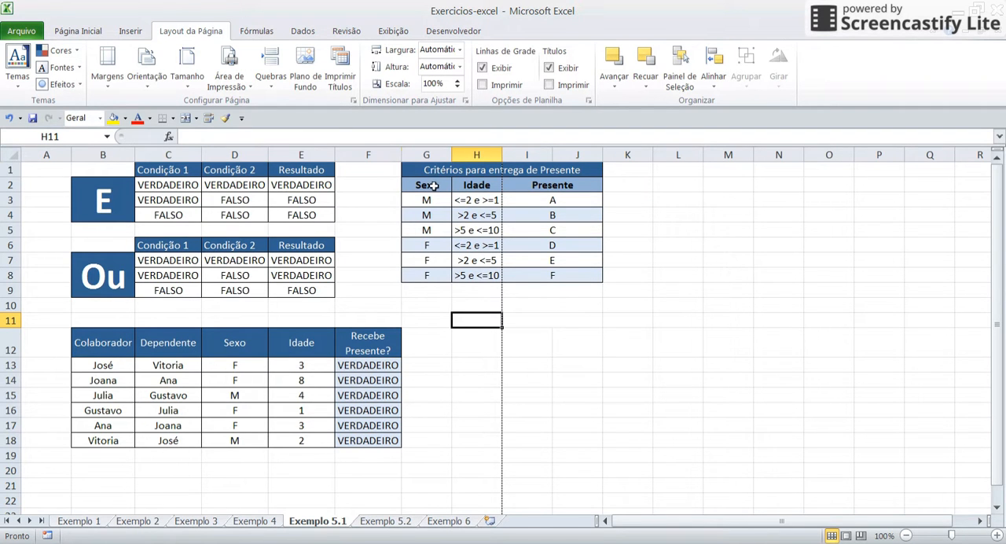
left_click_drag(411, 168, 589, 280)
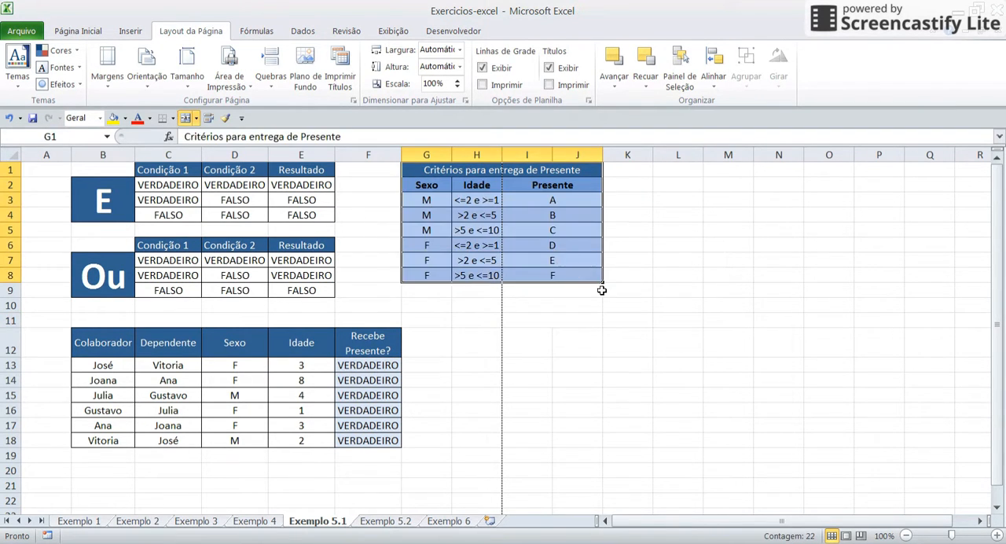
left_click(621, 293)
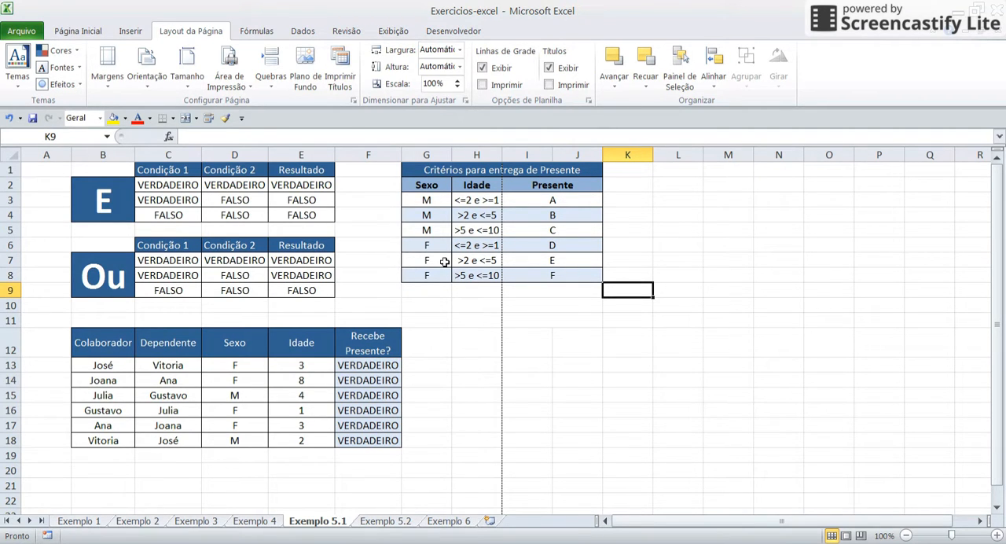
left_click_drag(368, 170, 39, 500)
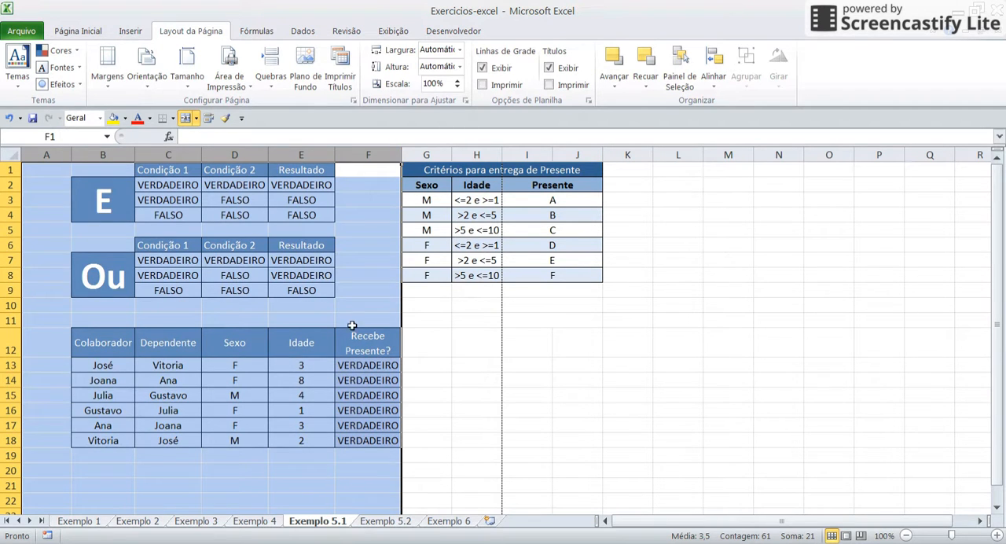
left_click(366, 288)
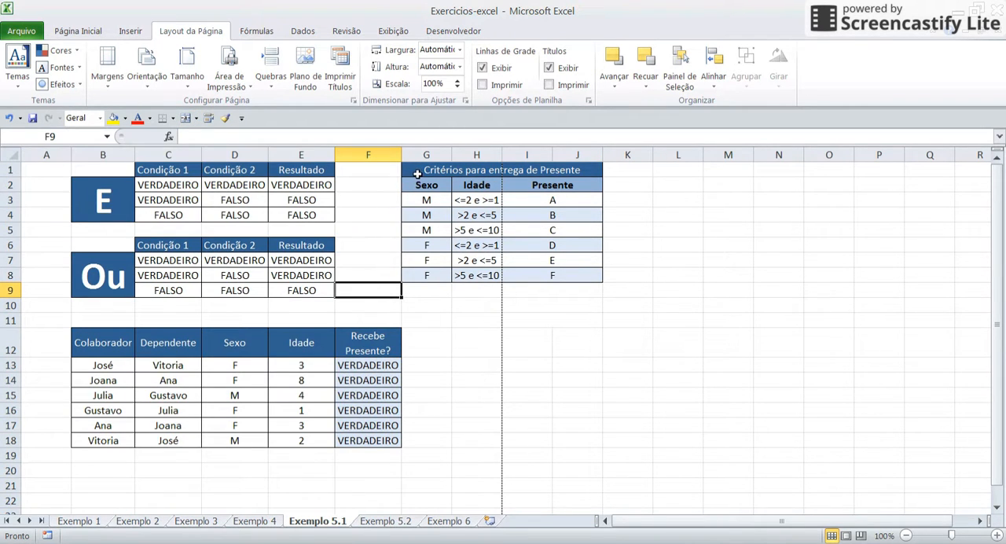
Preview only the Critérios para entrega de Presente table, G1:J8, with Imprimir Seleção and return to the worksheet
left_click_drag(415, 170, 542, 274)
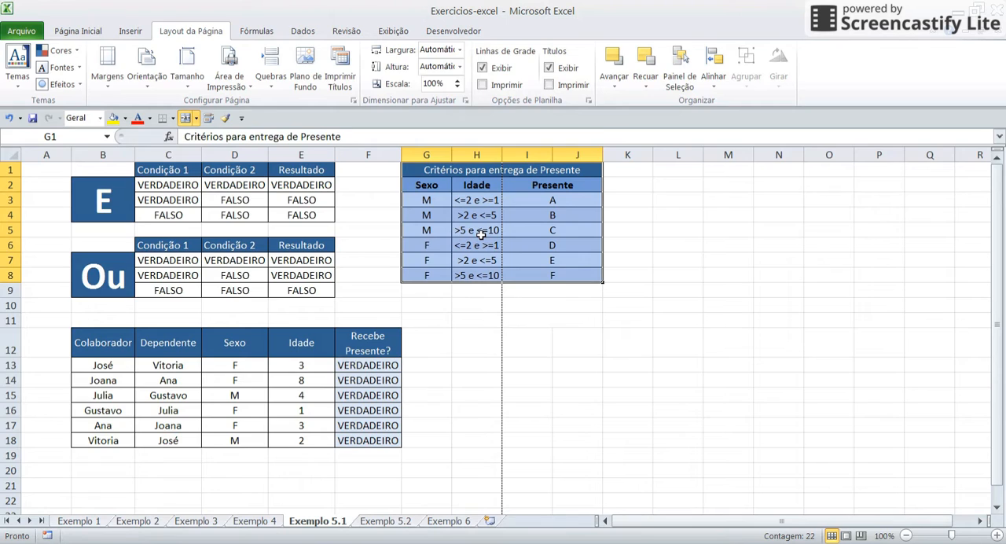
key("ctrl+p")
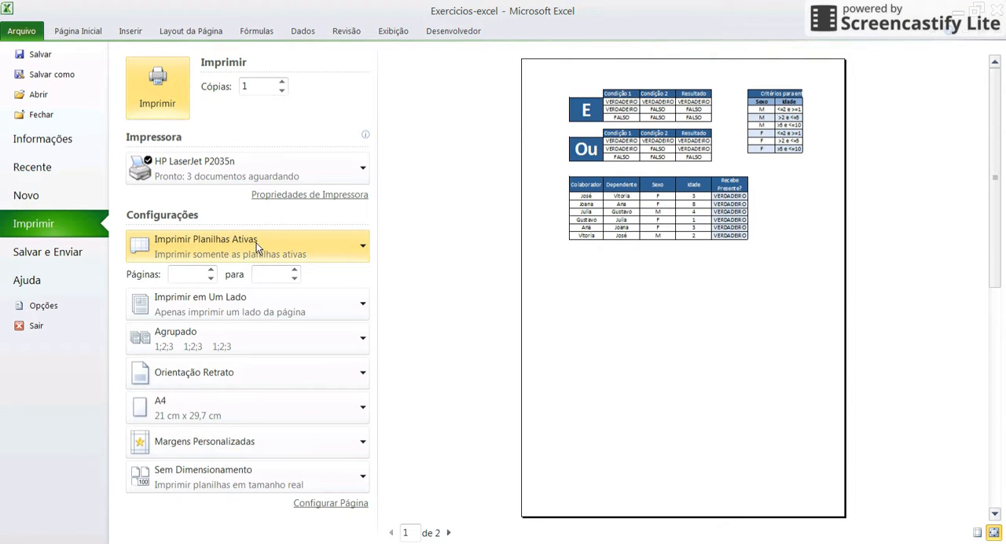
left_click(227, 250)
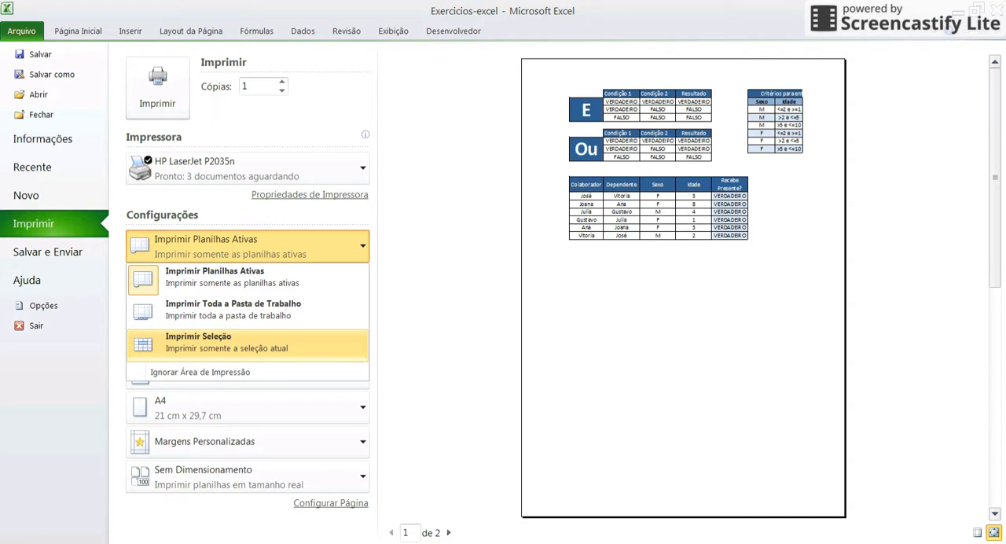
left_click(190, 345)
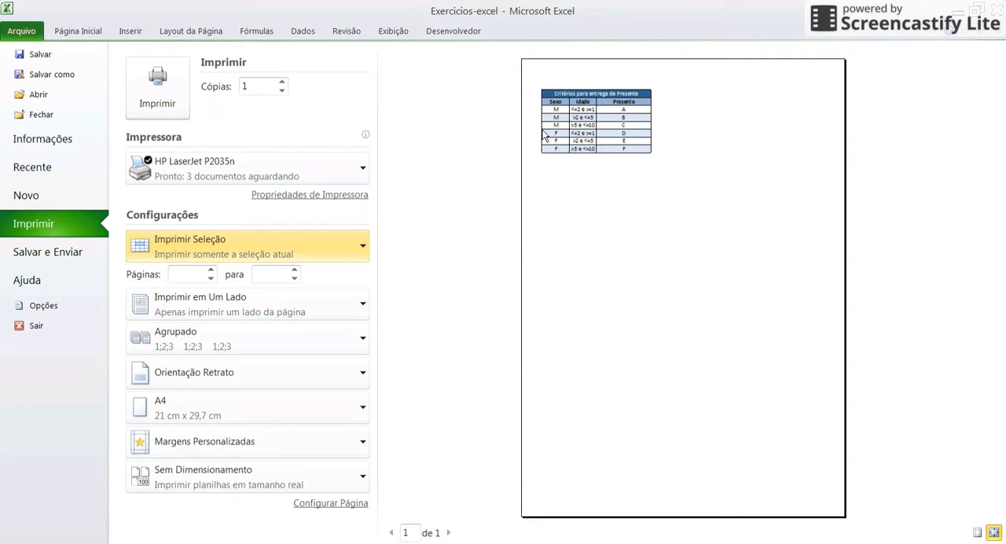
left_click(415, 533)
key("Escape")
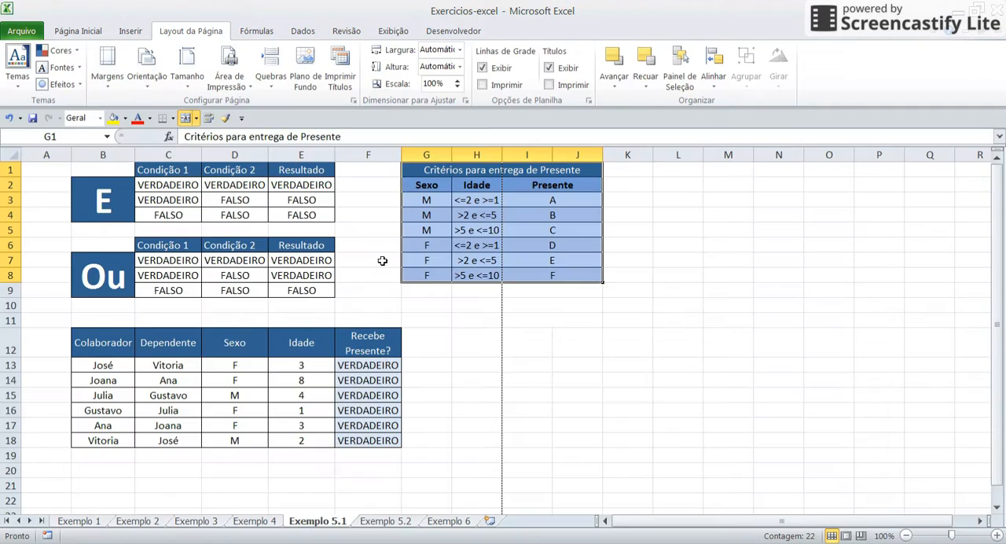
Select the Colaborador table, B12:F18, and compare its Imprimir Seleção preview with Imprimir Planilhas Ativas, ending on Imprimir Planilhas Ativas
left_click_drag(95, 343, 364, 428)
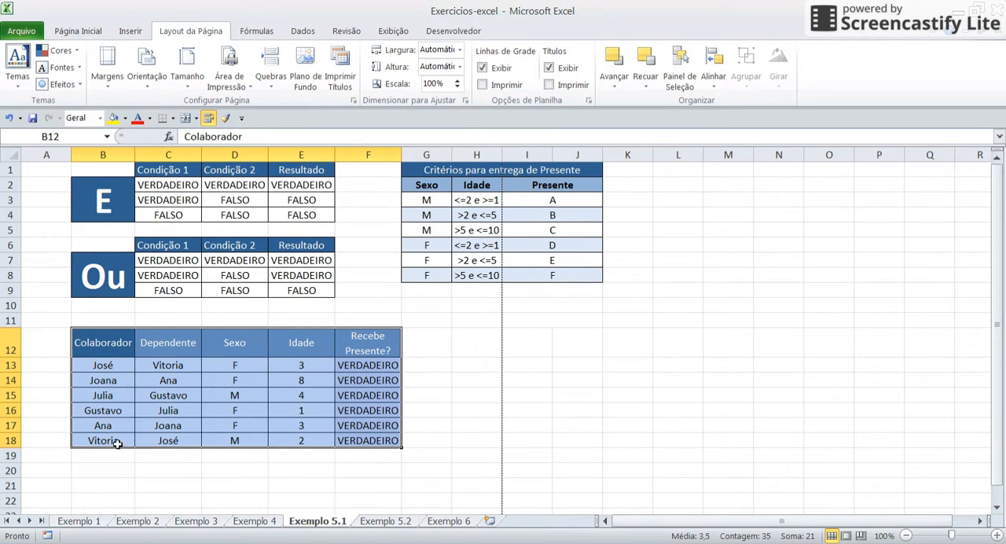
key("ctrl+p")
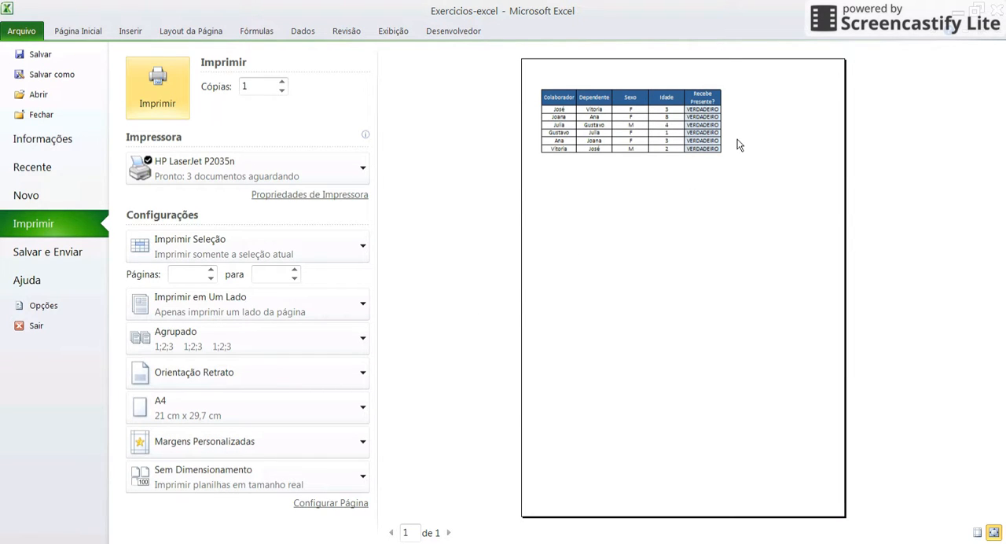
left_click(319, 247)
left_click(217, 282)
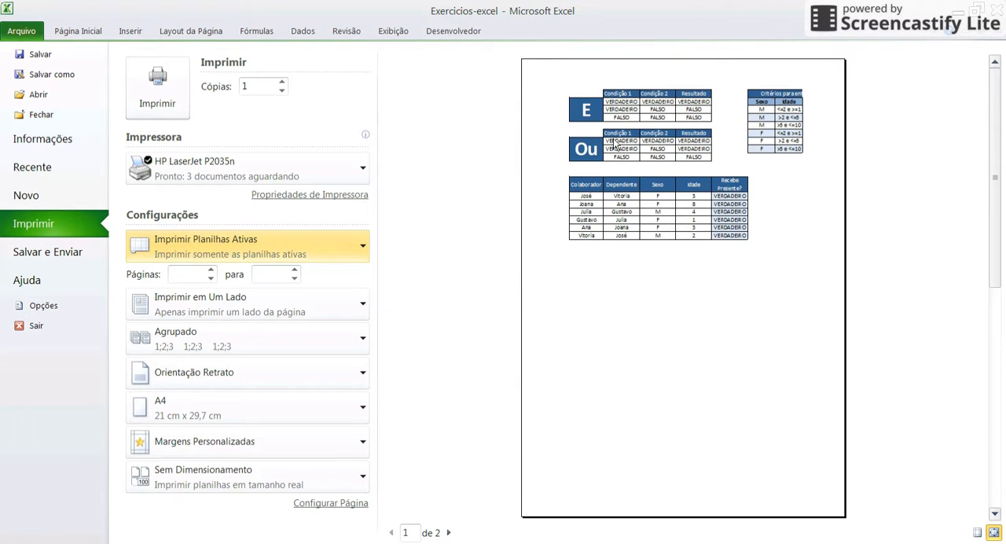
left_click(279, 257)
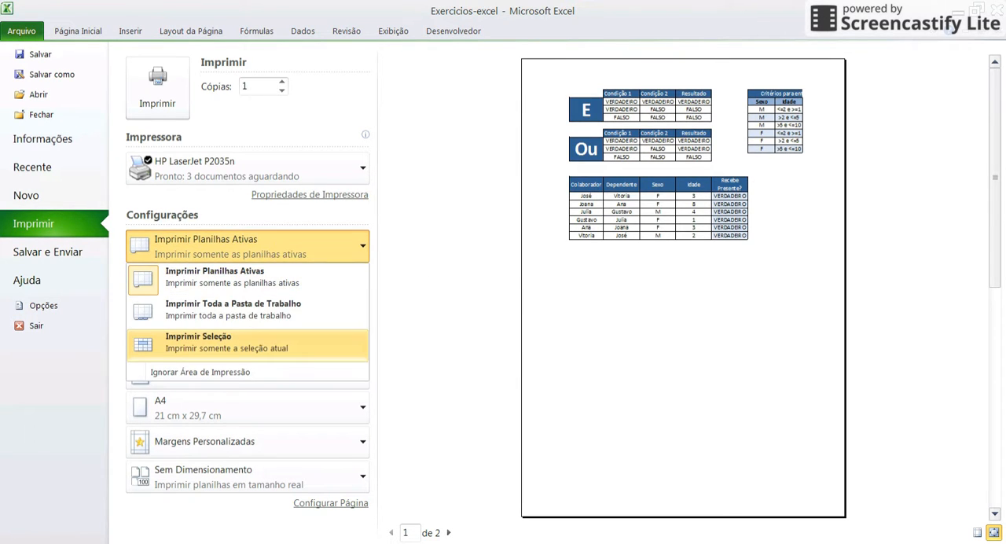
left_click(204, 339)
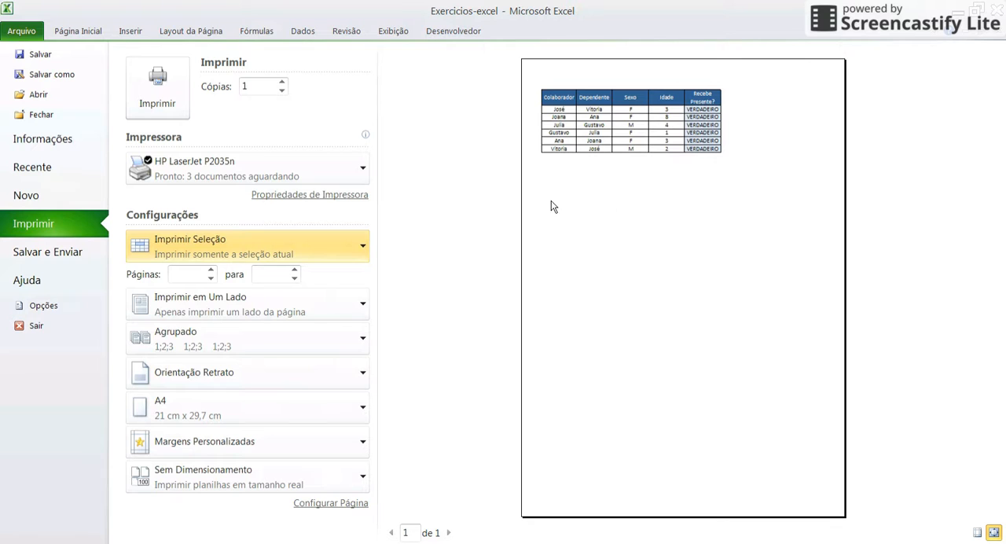
left_click(292, 241)
left_click(258, 270)
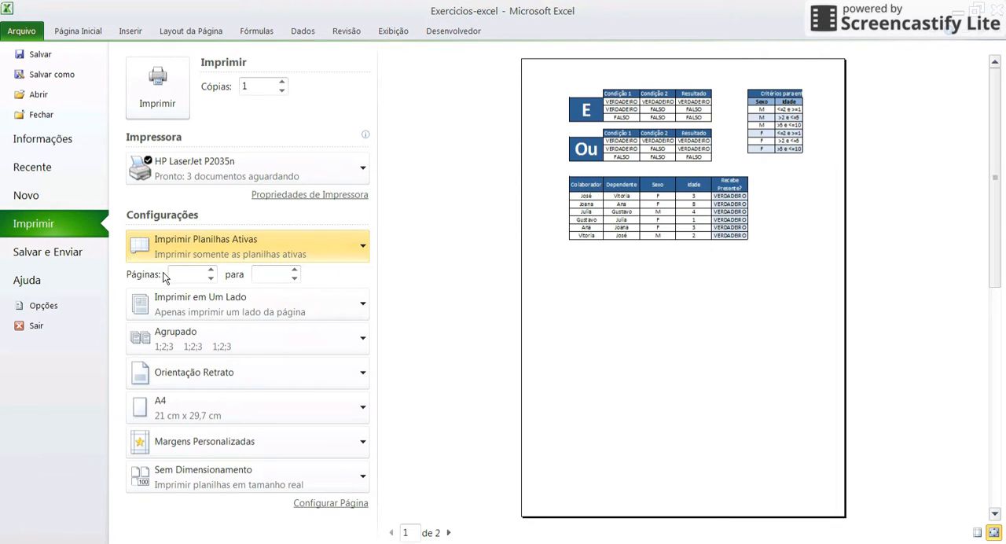
Set the page range to print from 1 to 1 and extend it to page 2
left_click(190, 277)
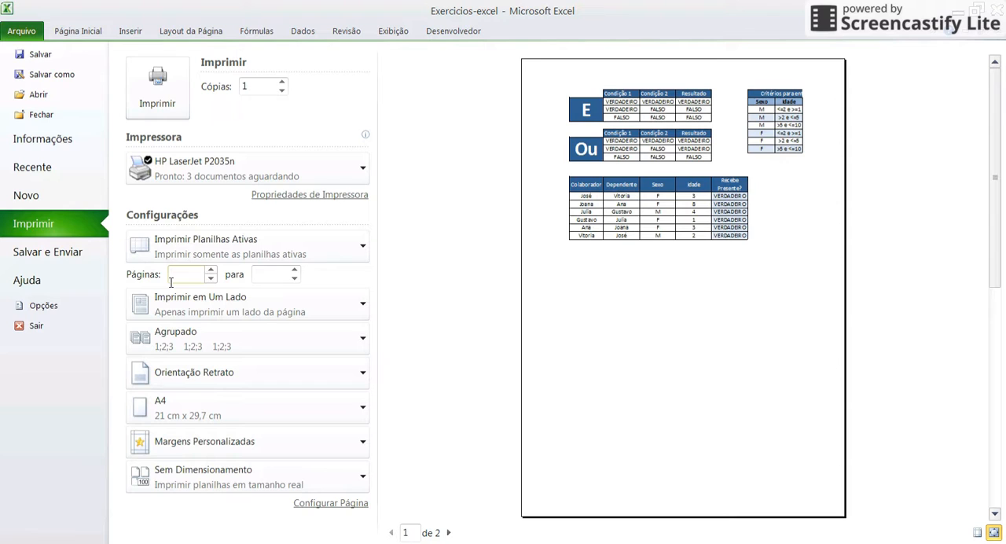
type("1")
key("Tab")
type("1")
left_click_drag(265, 276, 238, 280)
type("2")
Set the page range to print from page 5 to page 7
left_click(210, 279)
key("BackSpace")
left_click(188, 277)
type("5")
left_click(267, 274)
type("7")
Review the print choices for paper sides, orientation and collation, and check page 2 of the preview
left_click(200, 311)
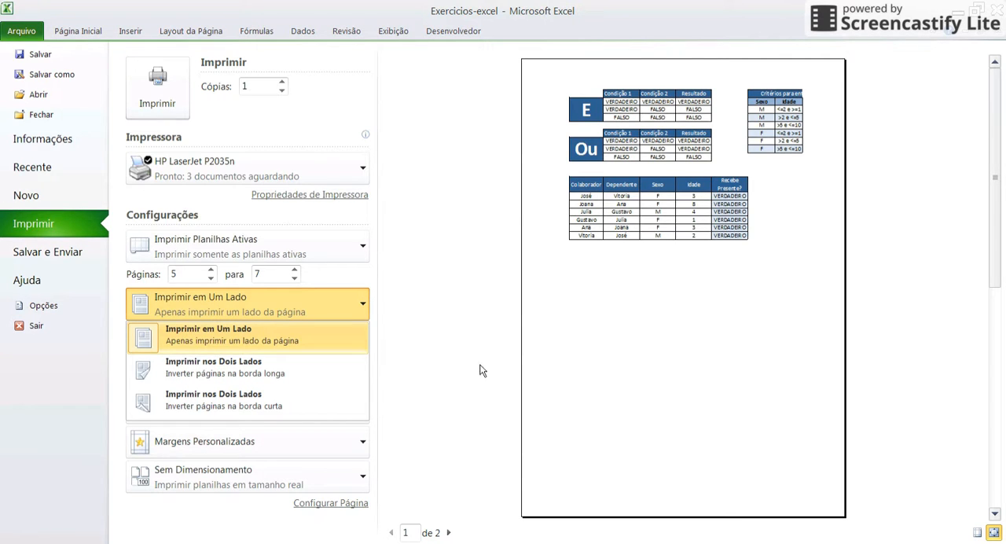
left_click(449, 533)
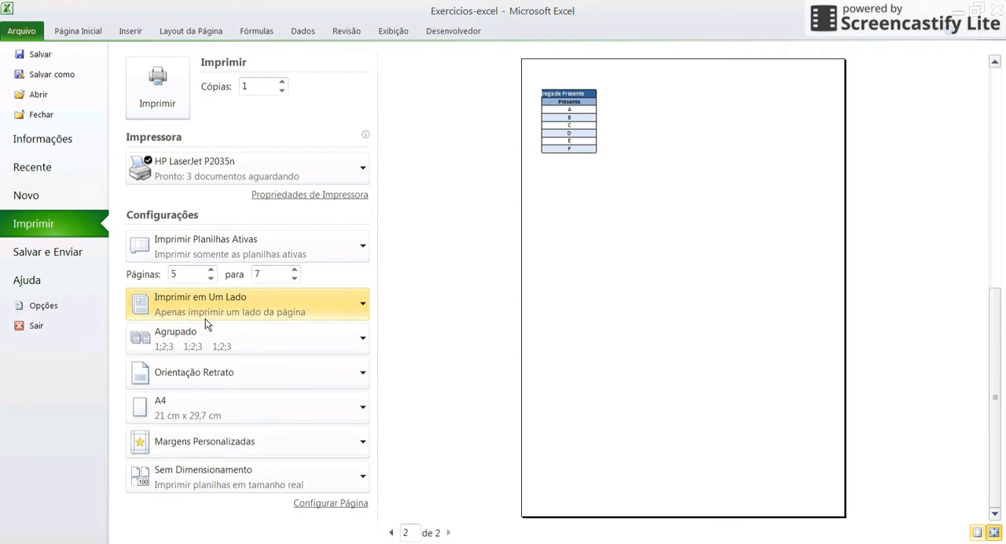
left_click(220, 382)
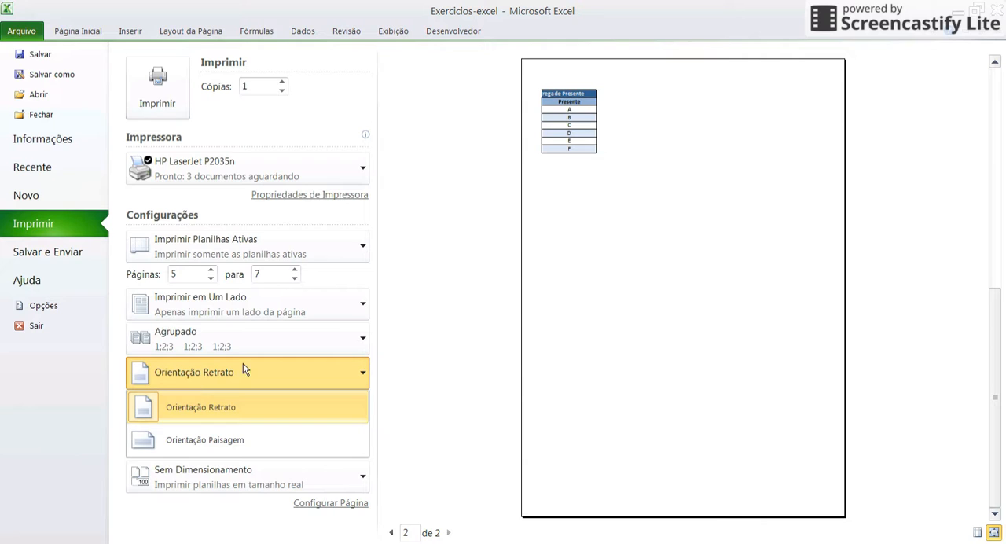
left_click(226, 346)
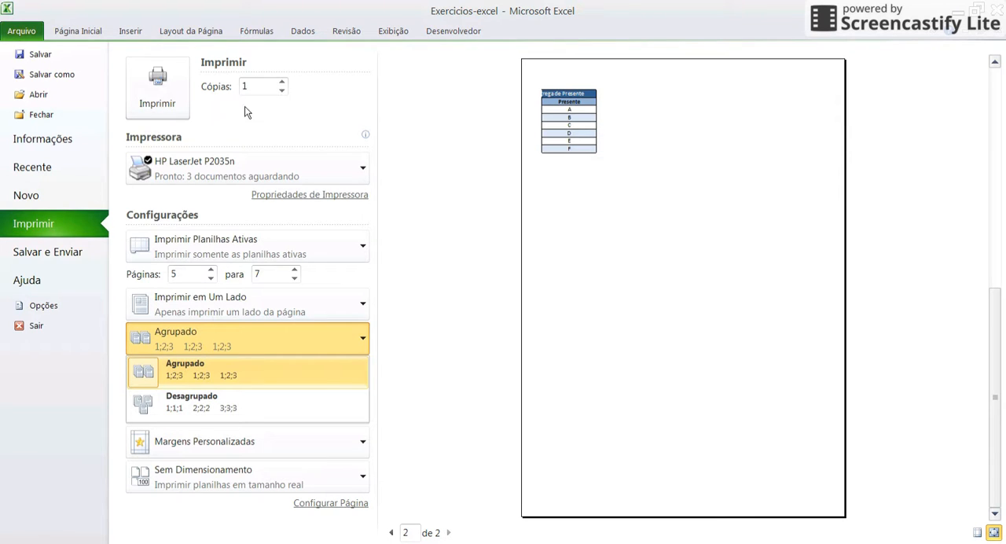
Set the number of copies to 5 and show page 1 of the preview
left_click(283, 84)
left_click(282, 83)
left_click(283, 83)
left_click(283, 83)
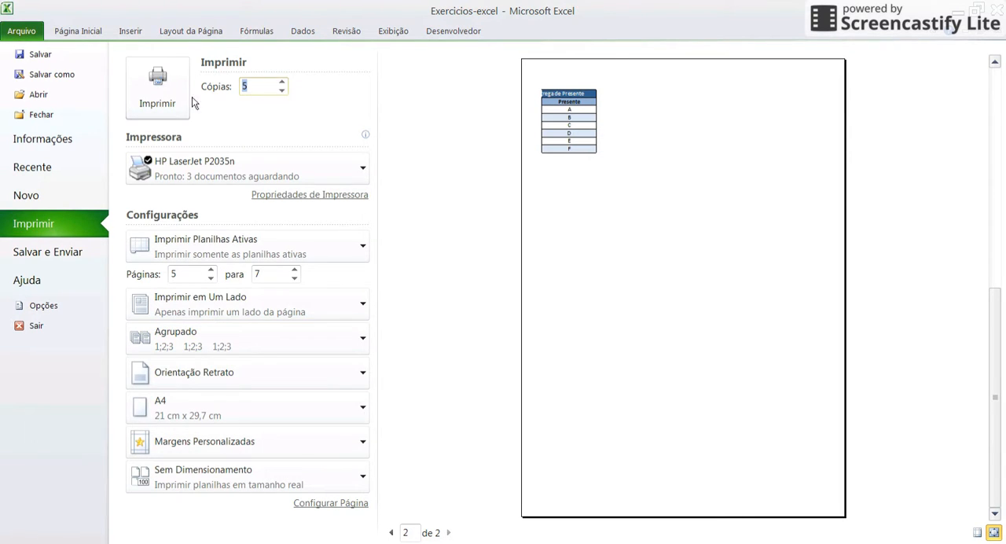
left_click(391, 532)
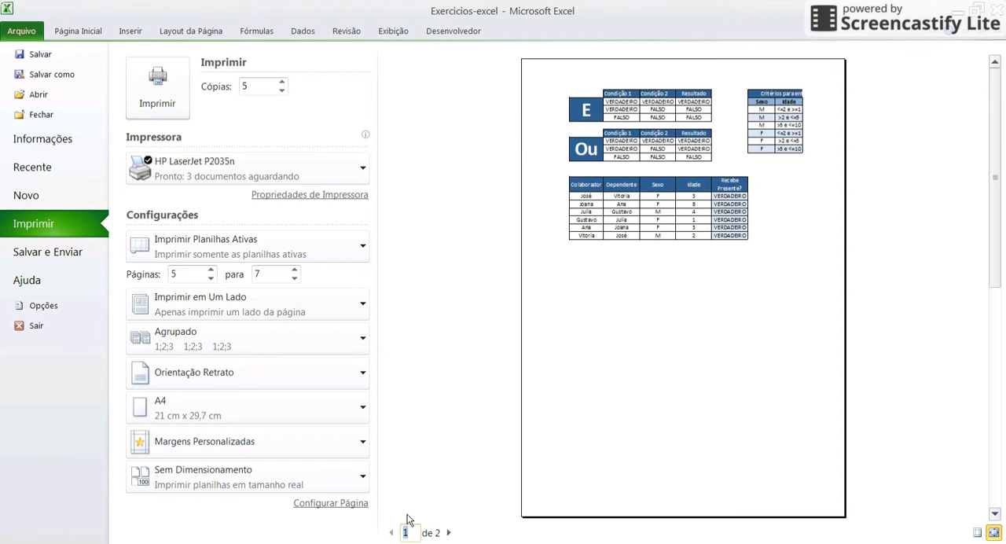
Set the collation of the copies to Desagrupado and switch it back to Agrupado
left_click(208, 350)
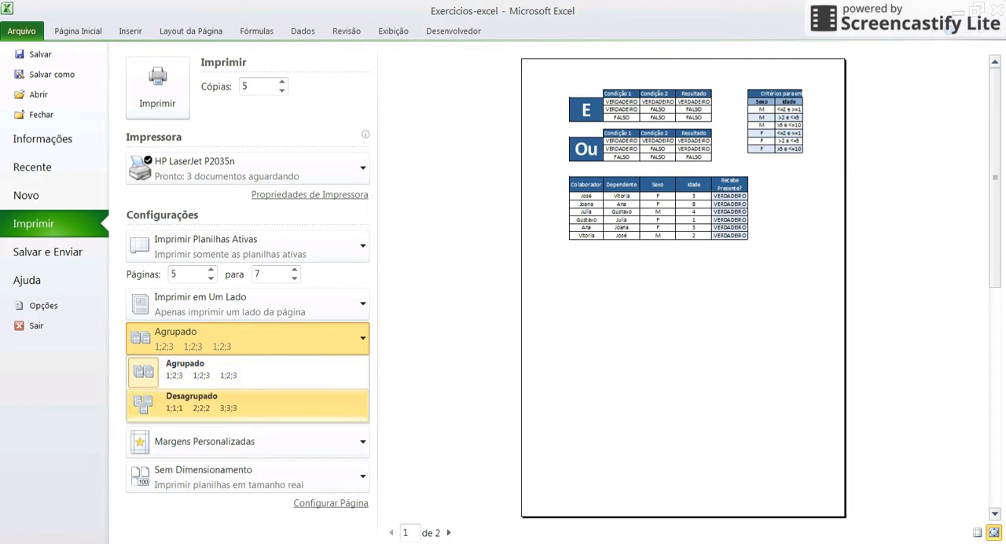
left_click(197, 402)
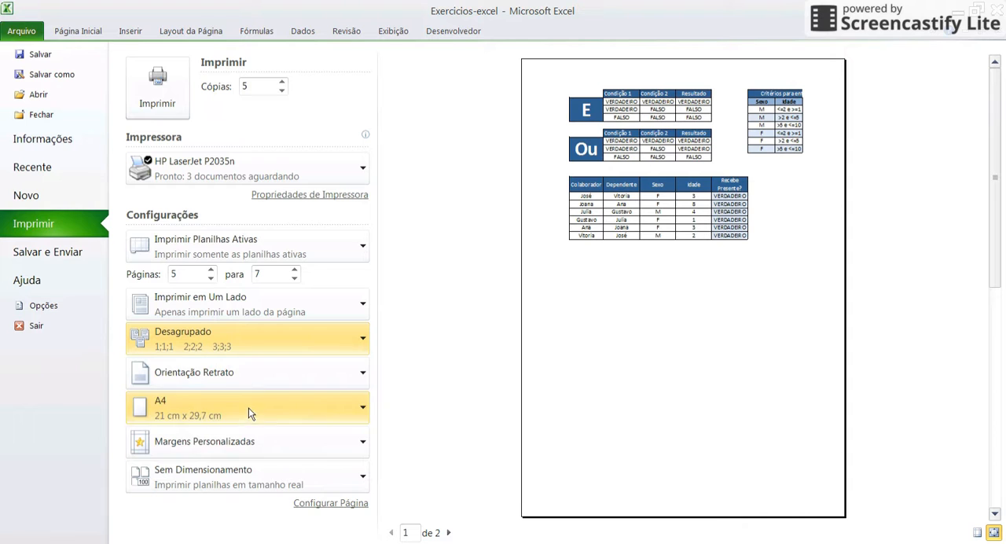
left_click(245, 357)
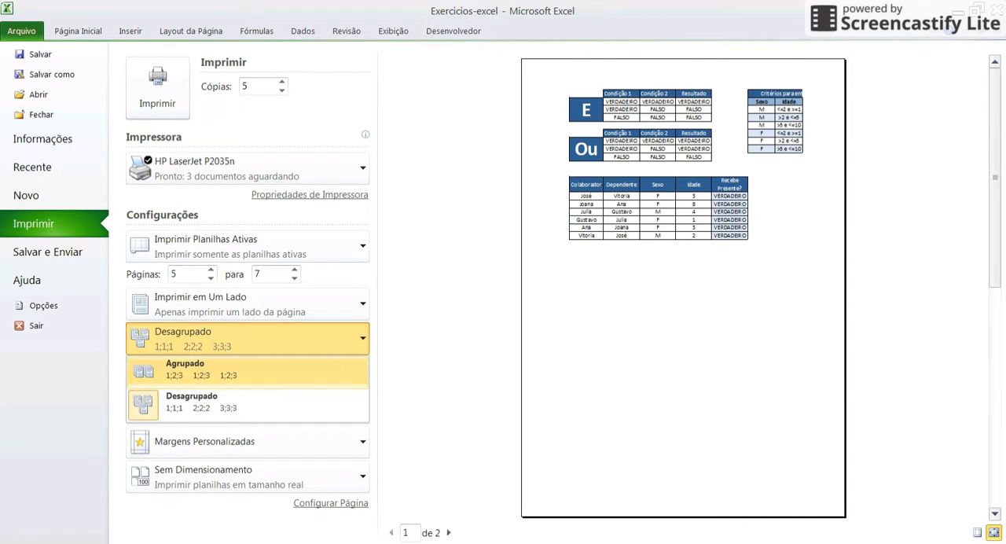
left_click(256, 365)
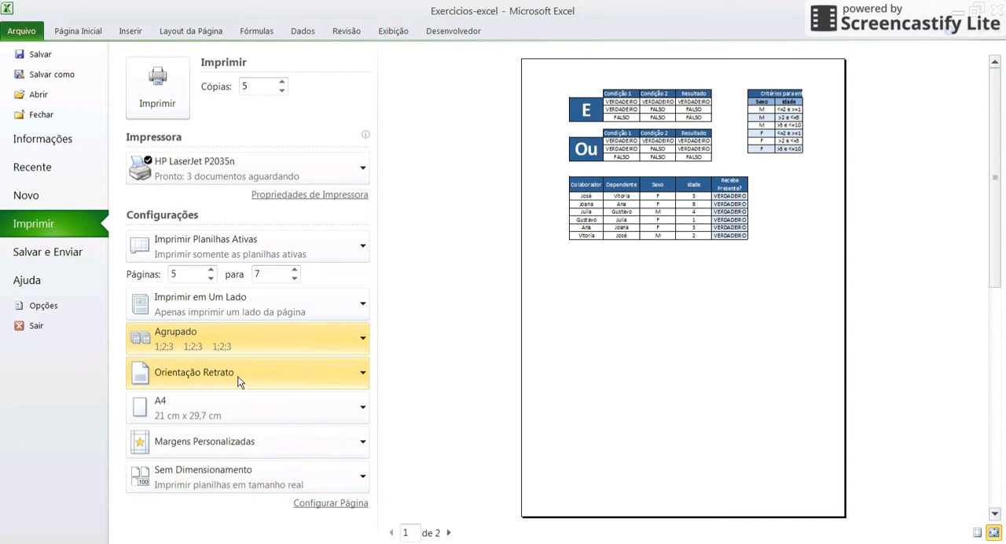
Set the page orientation to Orientação Paisagem and review the available paper sizes
left_click(180, 382)
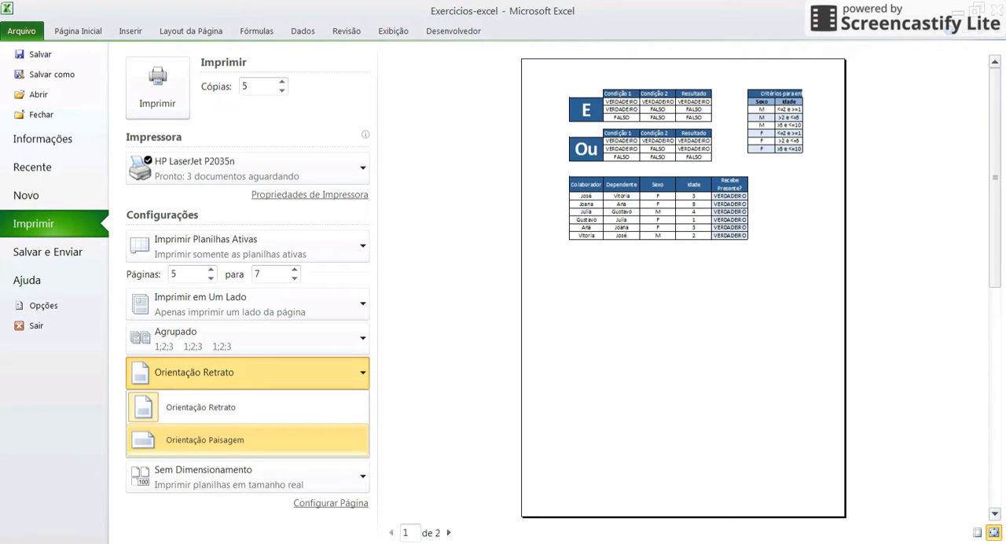
left_click(293, 438)
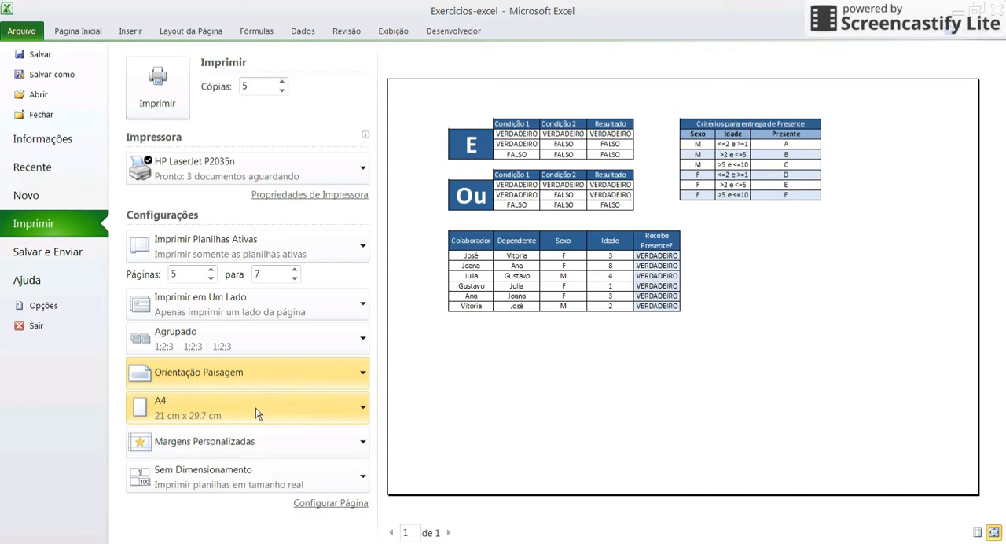
left_click(212, 401)
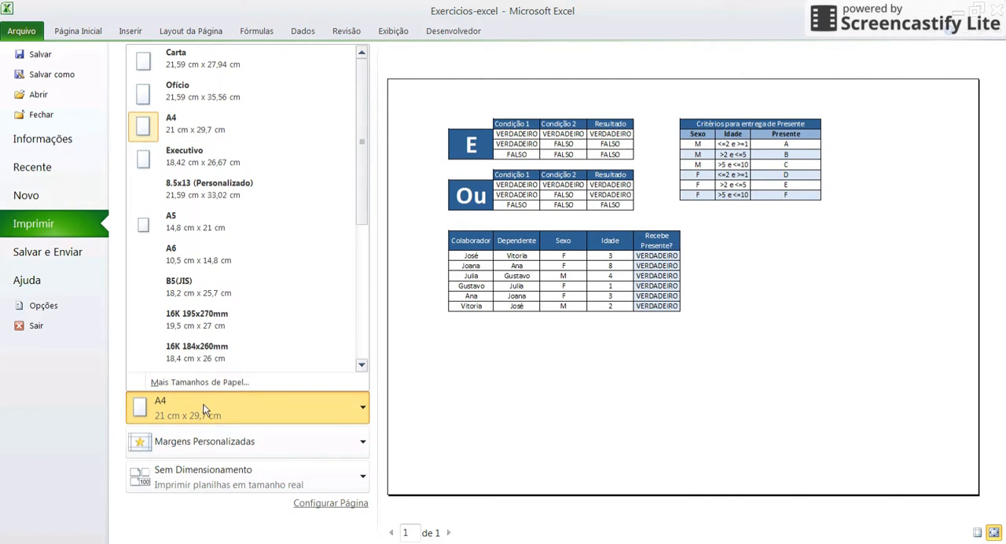
scroll(363, 126, "down", 2)
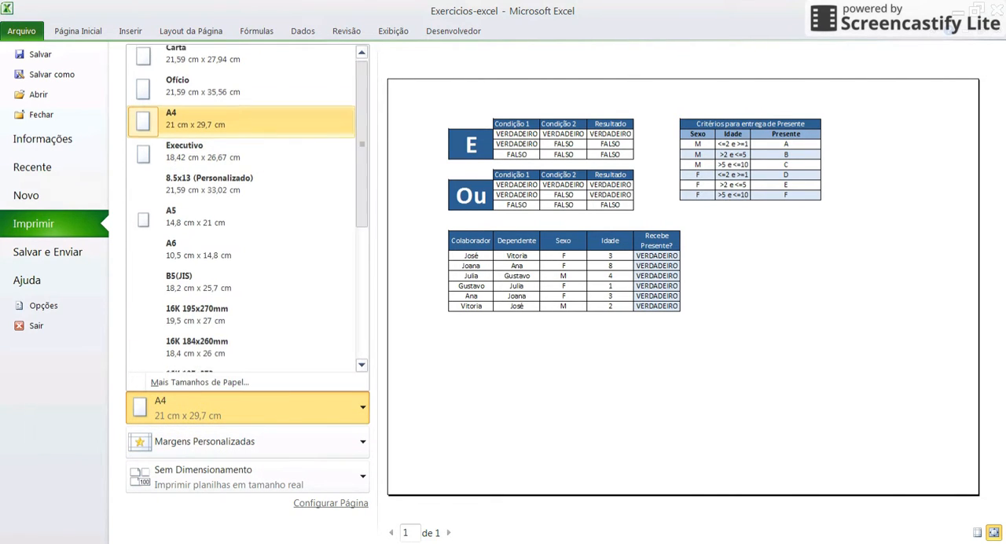
scroll(244, 209, "down", 1)
scroll(244, 208, "up", 4)
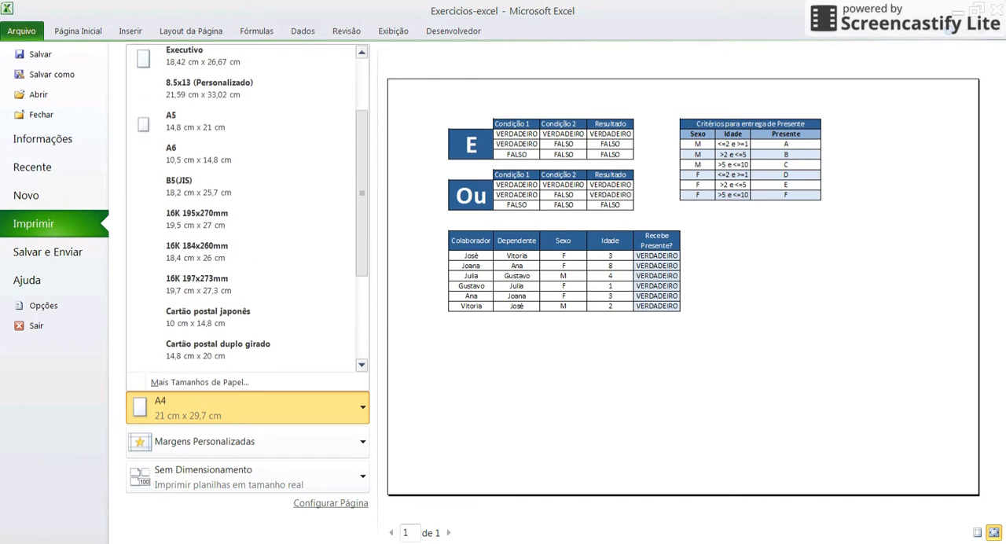
scroll(244, 110, "up", 1)
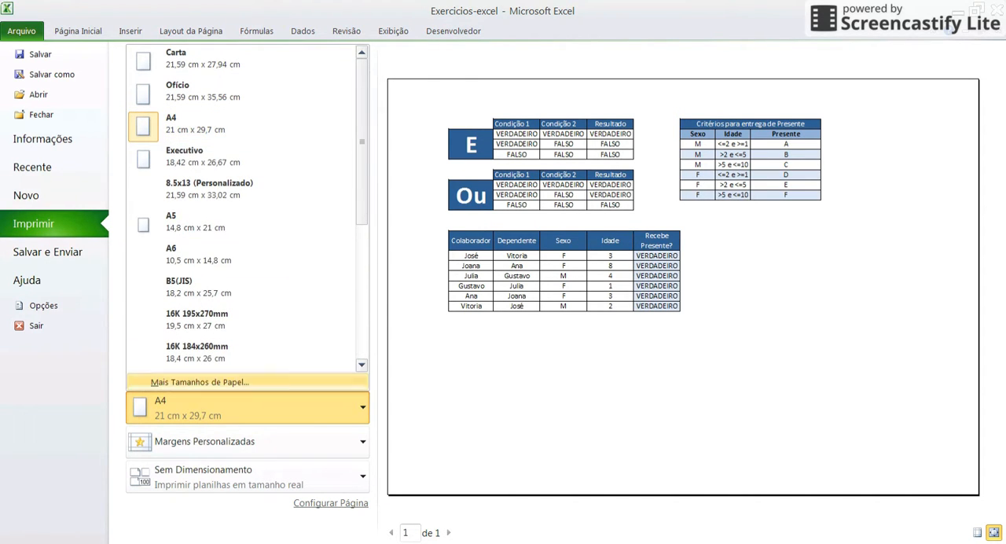
Try the Estreita and Larga margin presets in the preview and finish with the Normal margins
left_click(294, 446)
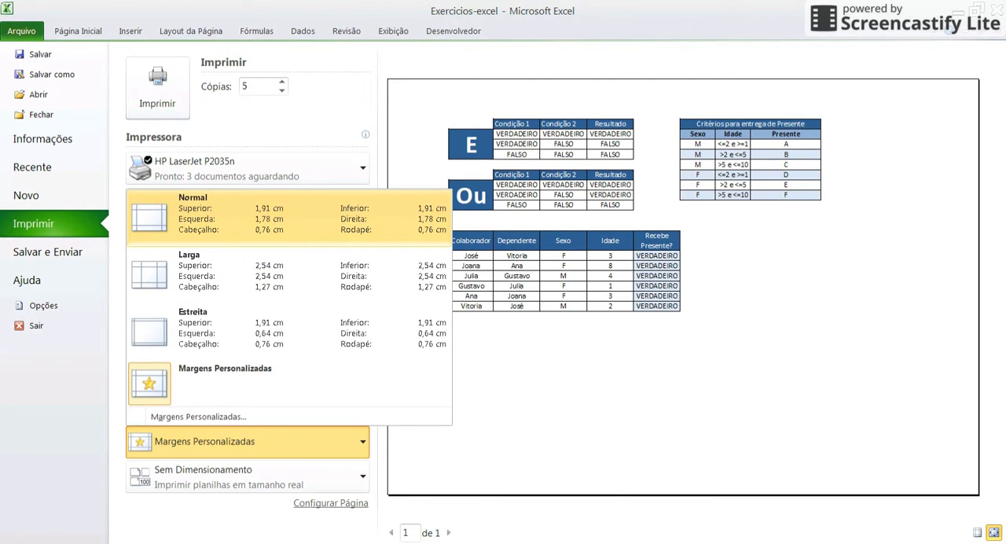
left_click(421, 132)
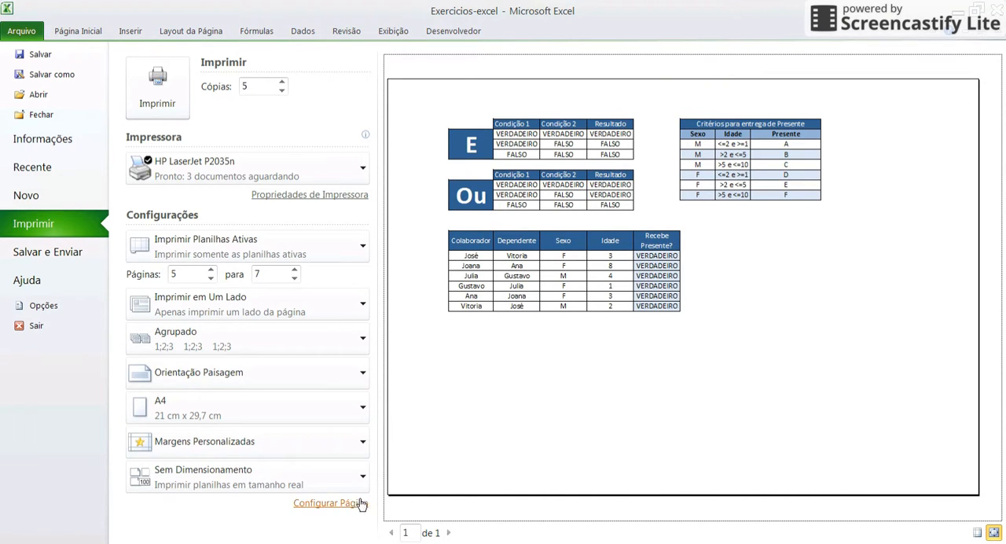
left_click(157, 447)
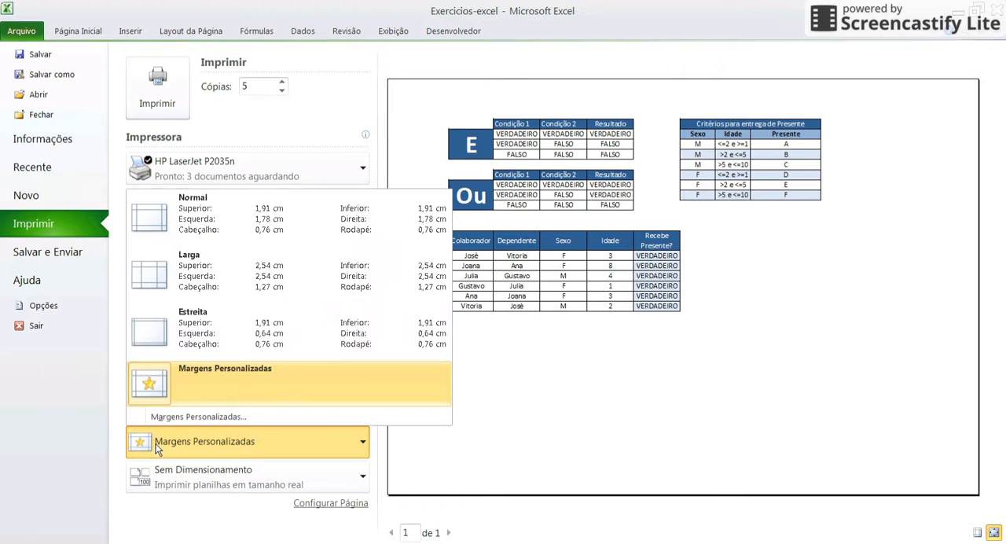
left_click(262, 327)
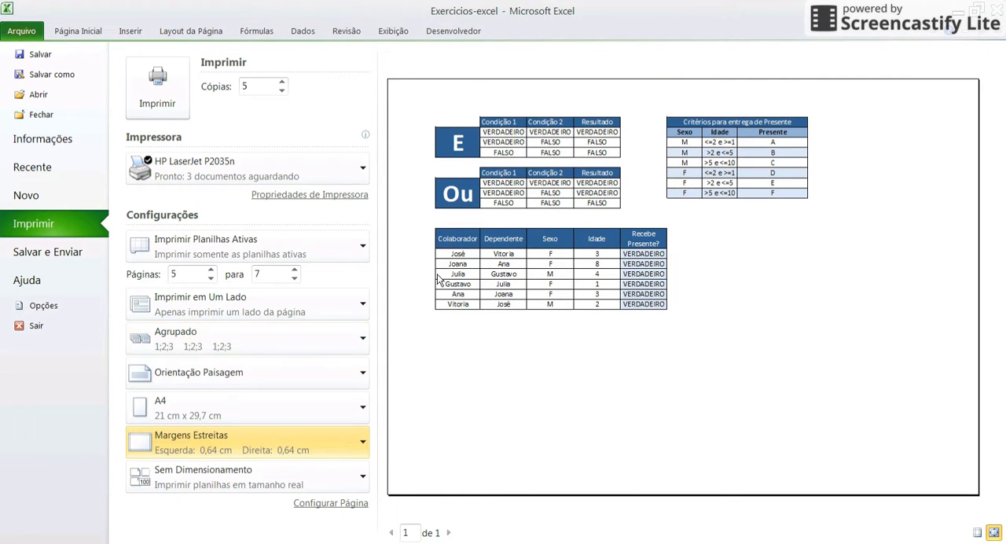
left_click(221, 433)
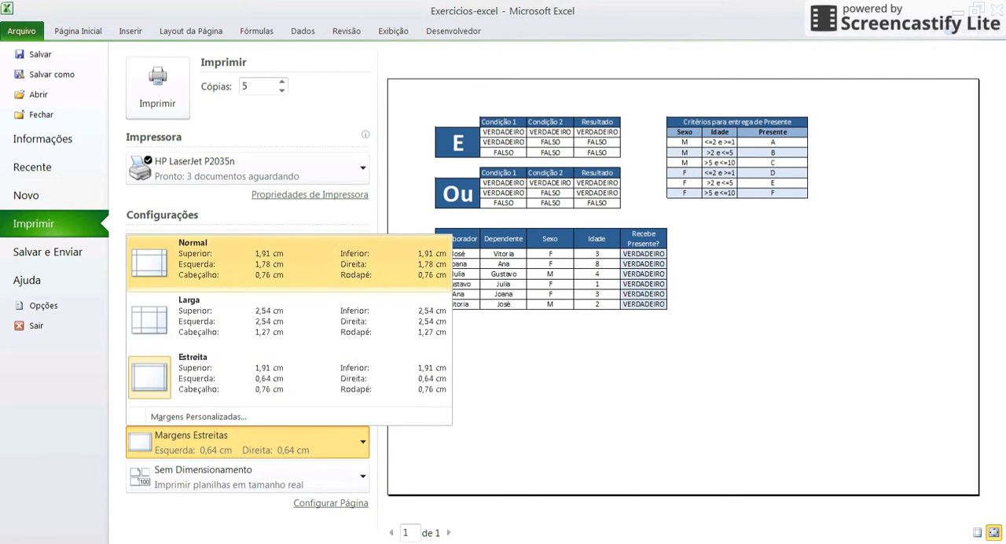
left_click(189, 315)
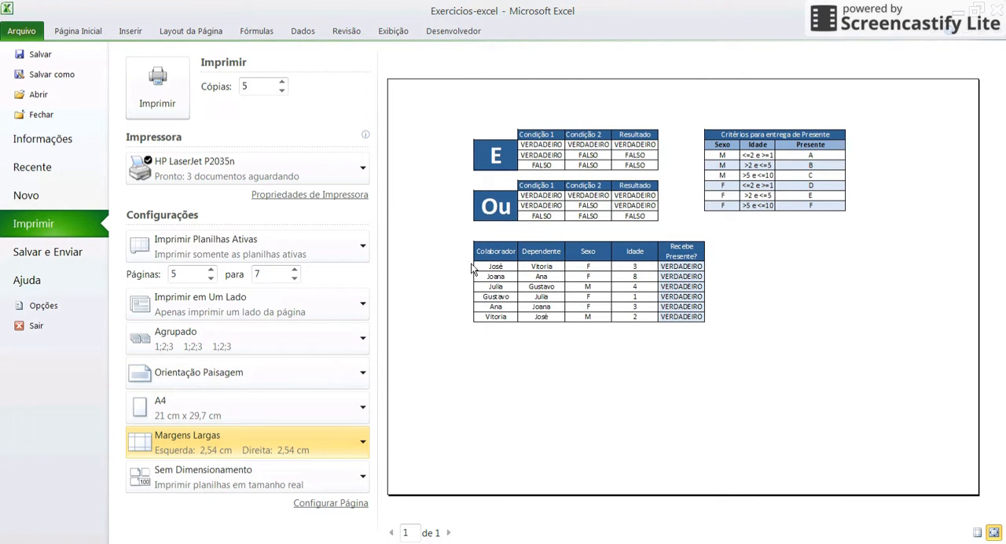
left_click(285, 443)
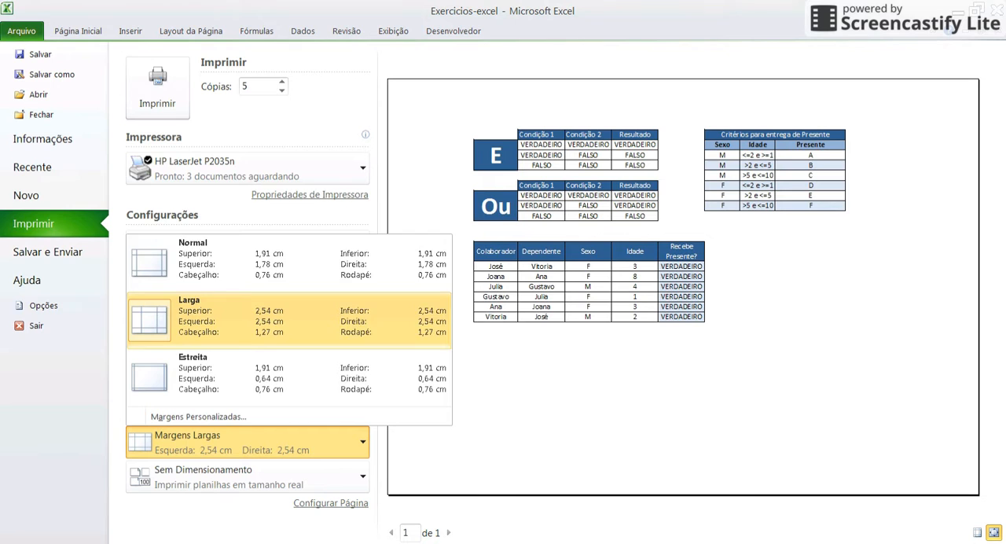
left_click(236, 271)
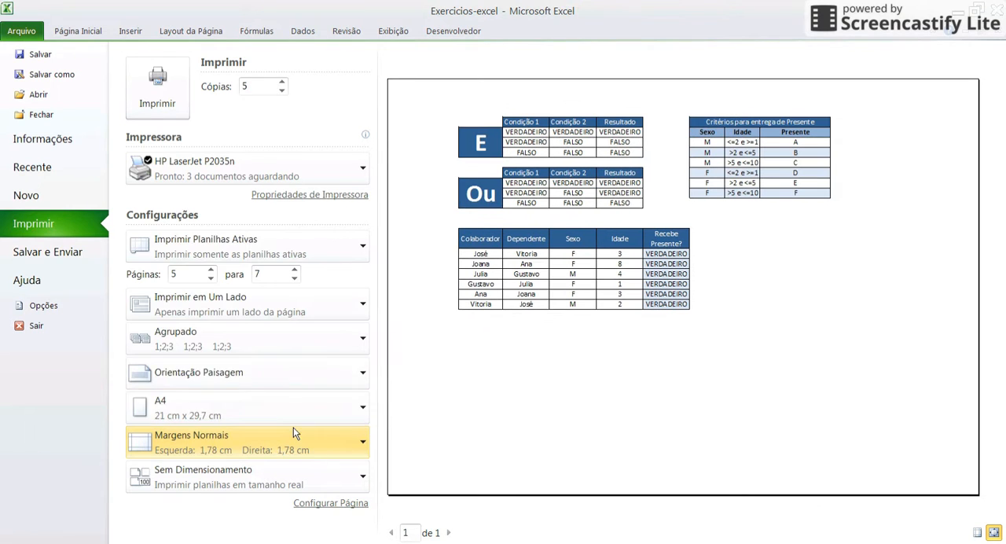
Set the page orientation back to Orientação Retrato
left_click(211, 401)
left_click(94, 393)
left_click(174, 382)
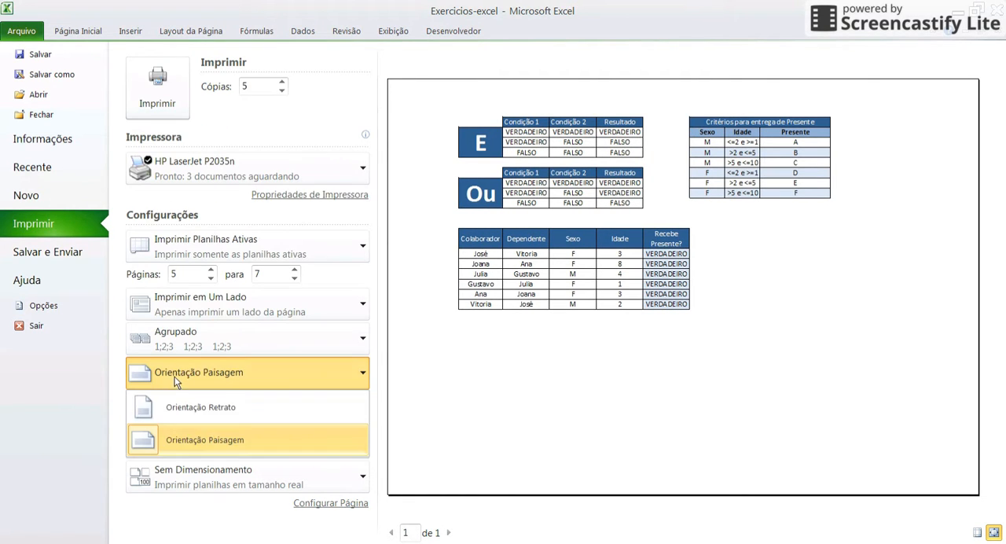
left_click(198, 407)
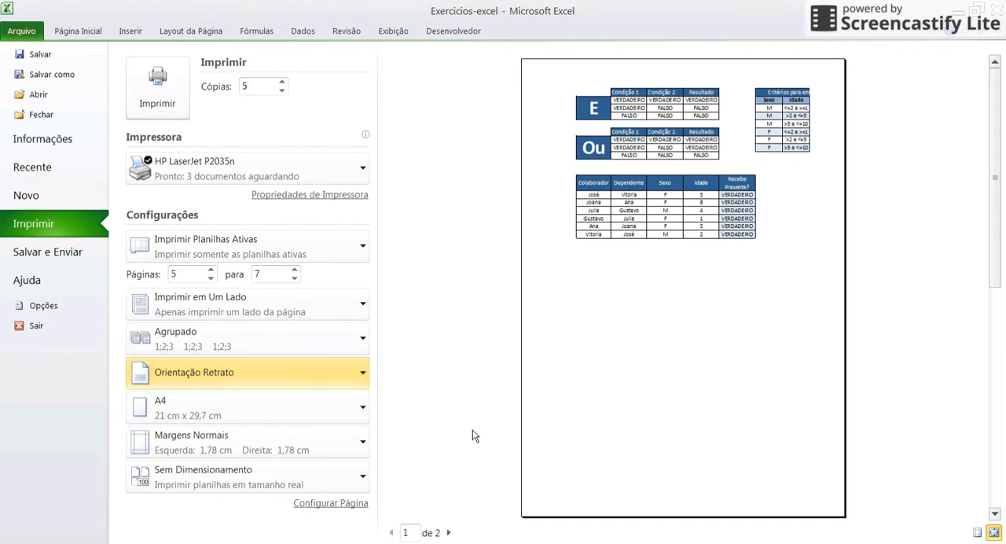
Return to the Exemplo 5.1 sheet and select column O with the Conteudo entry and row 71 with the Teste entry
key("Escape")
left_click(476, 292)
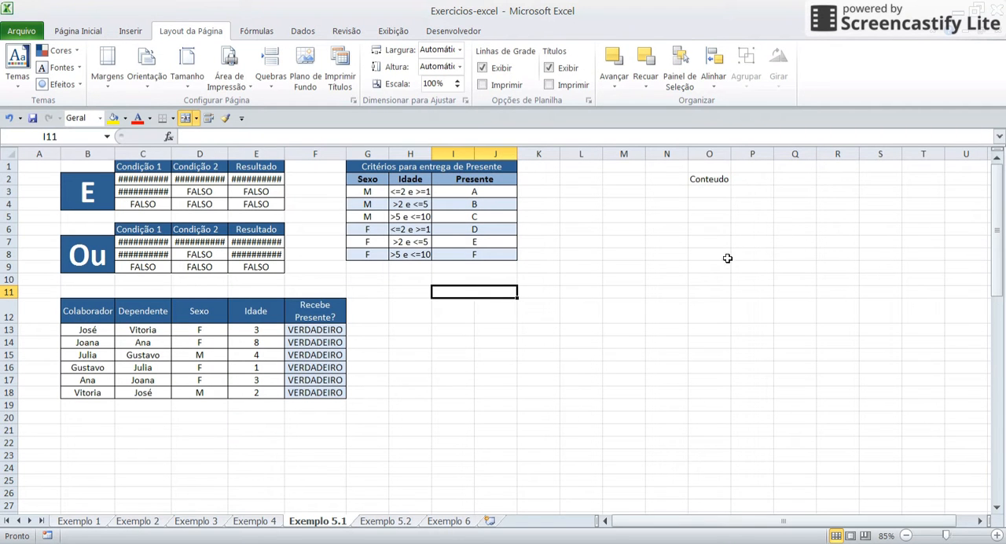
left_click(705, 155)
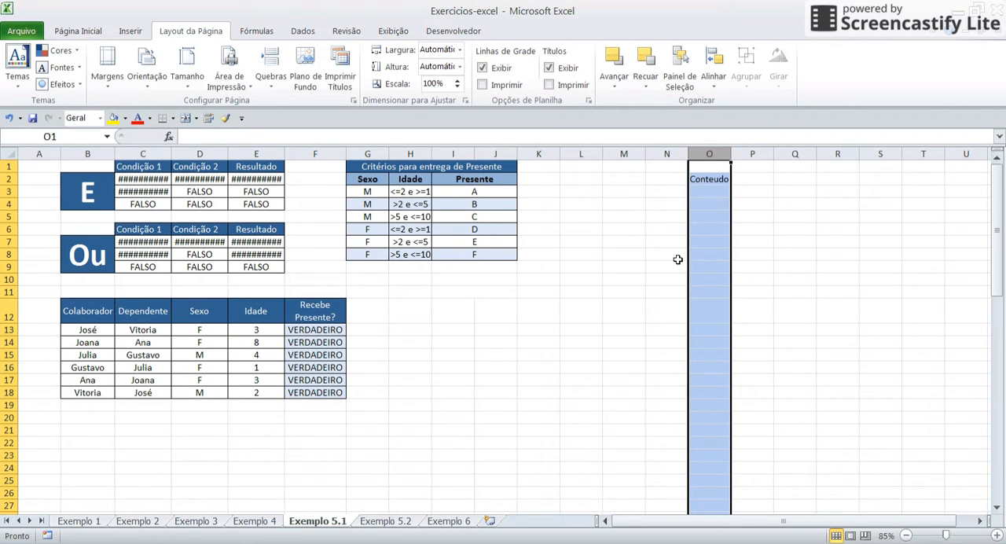
scroll(259, 359, "down", 17)
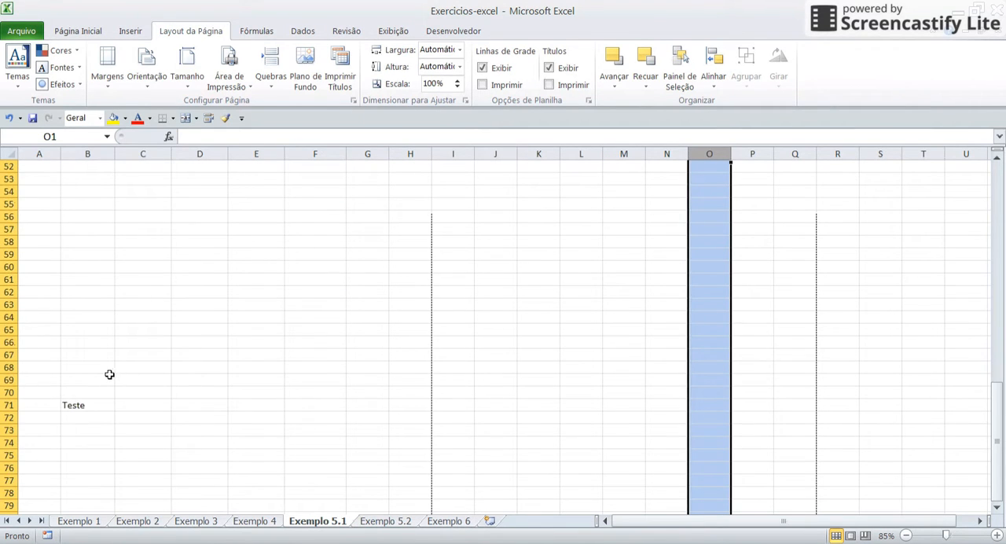
left_click(87, 394)
left_click(9, 405)
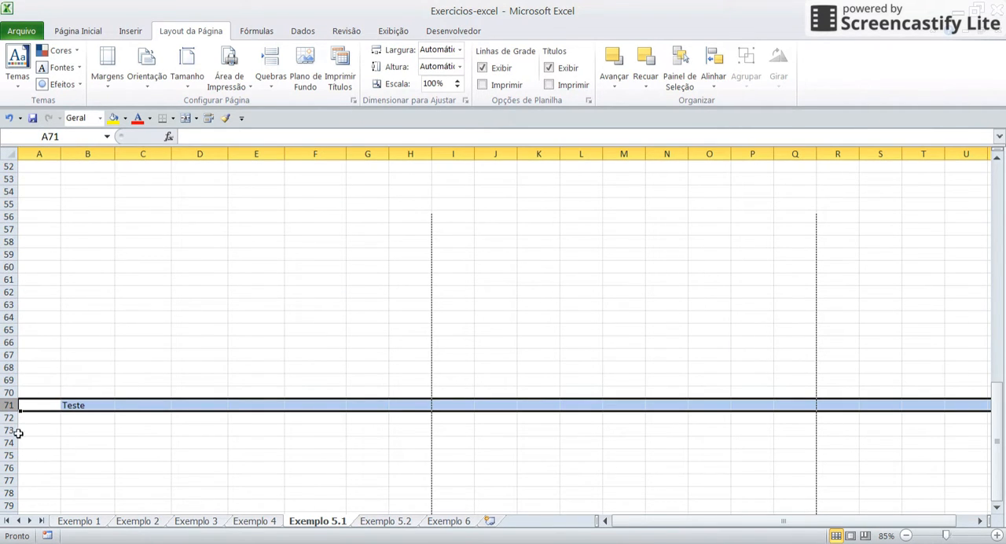
Point out the page breaks by selecting rows 49 to 50 and columns H to I
scroll(189, 354, "up", 3)
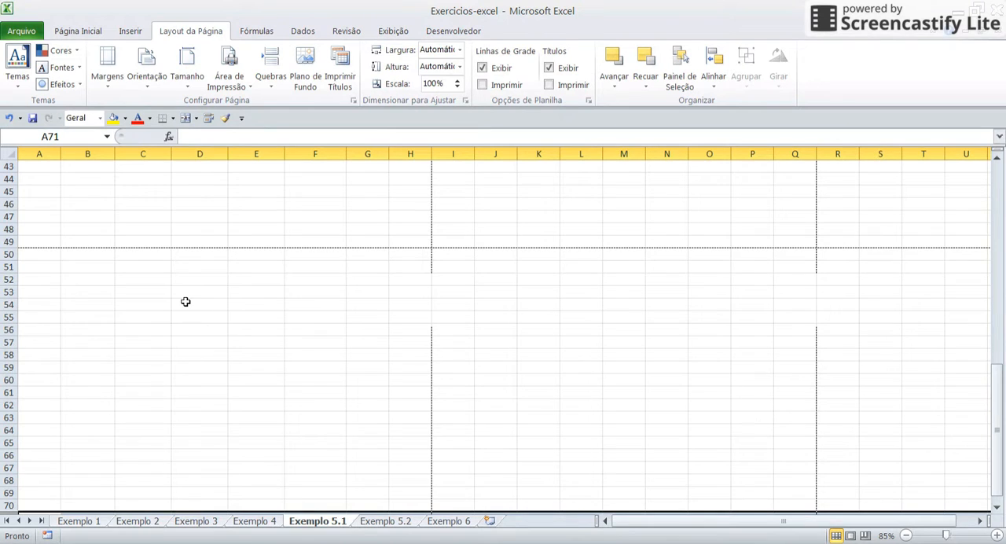
left_click_drag(8, 242, 9, 255)
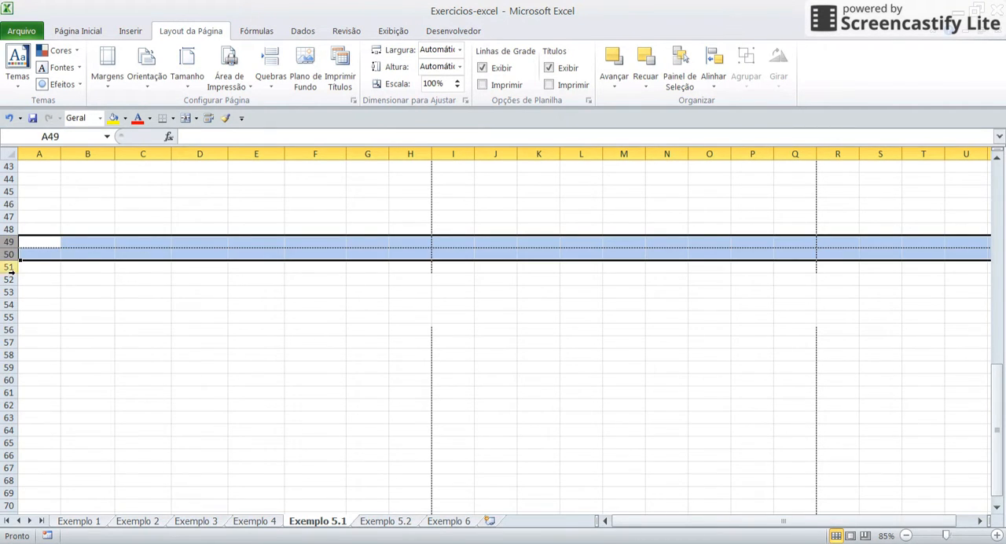
left_click_drag(453, 153, 410, 154)
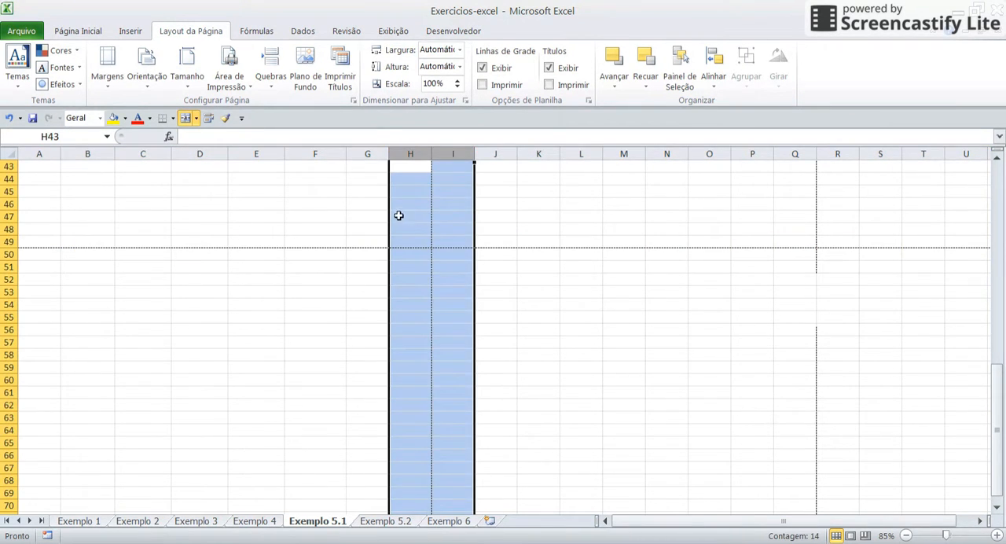
Reopen the print preview and review the scaling options without changing Sem Dimensionamento
key("ctrl+p")
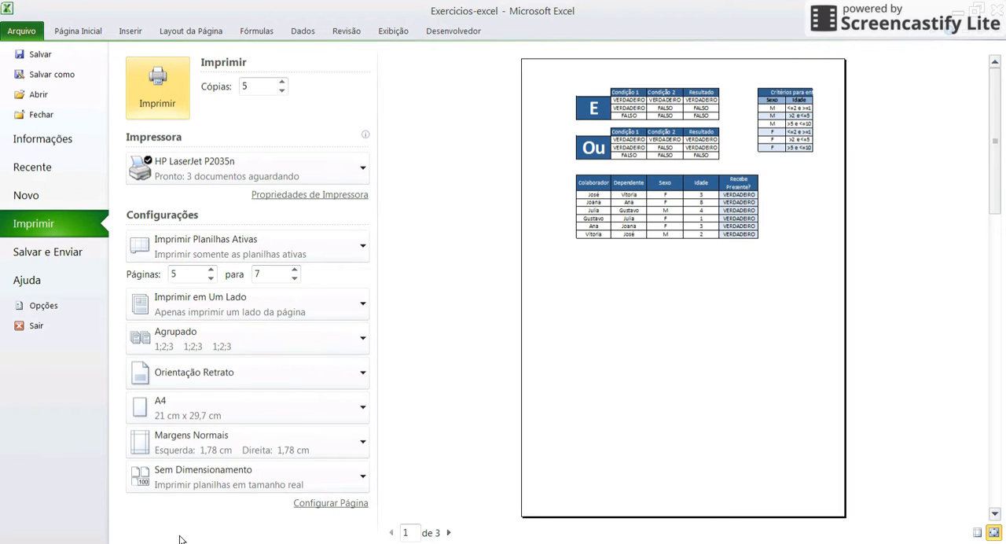
left_click(191, 476)
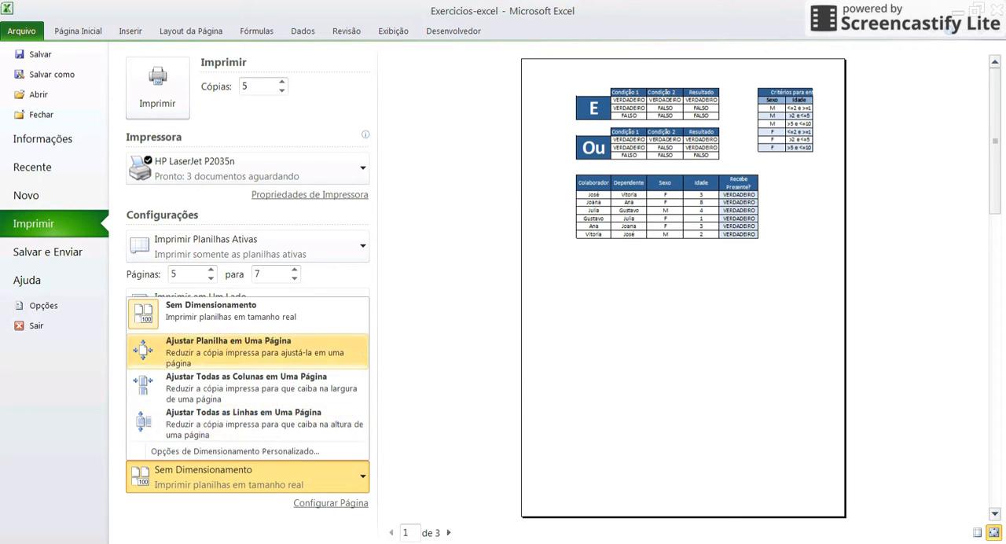
left_click(452, 415)
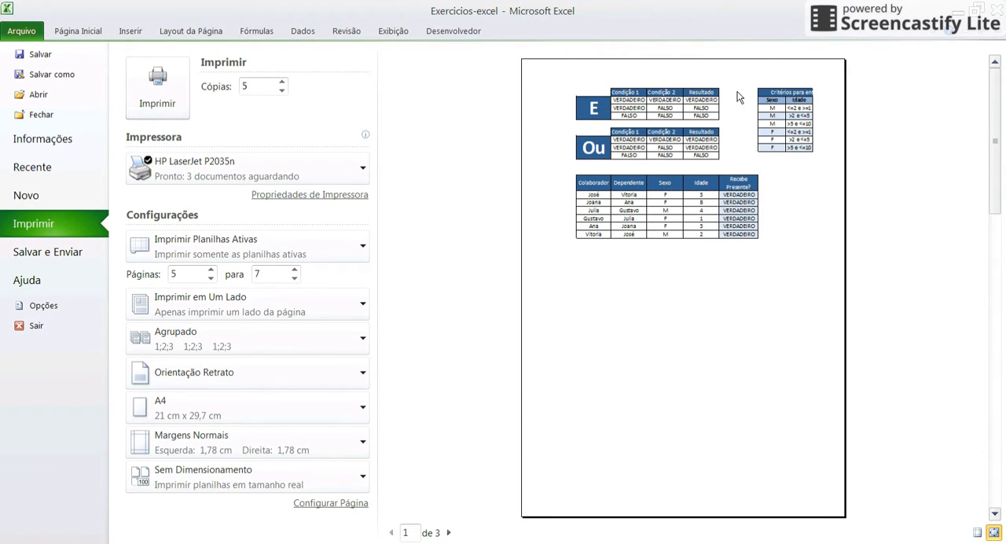
Examine how the sheet content is split across preview pages 1 to 3 and return to page 1
left_click(455, 533)
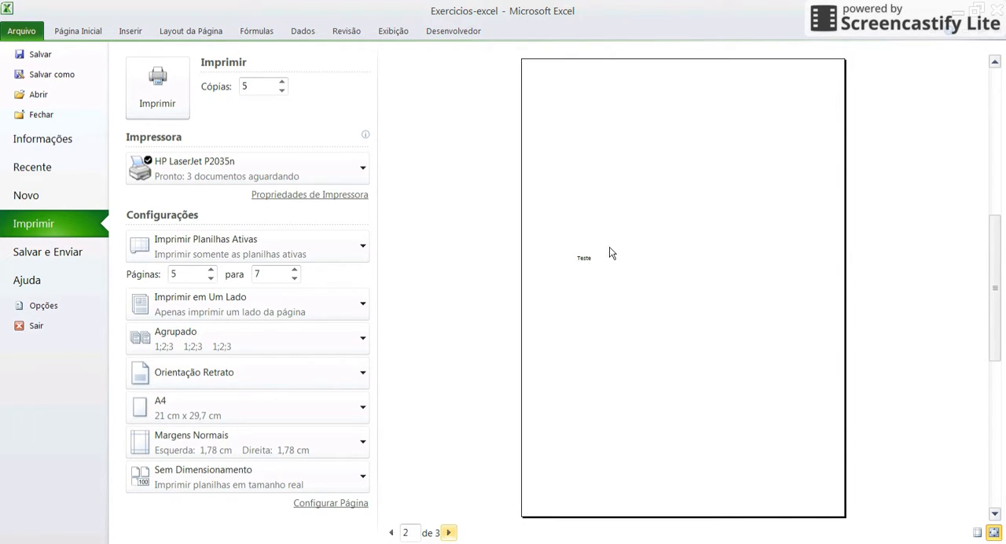
left_click(450, 532)
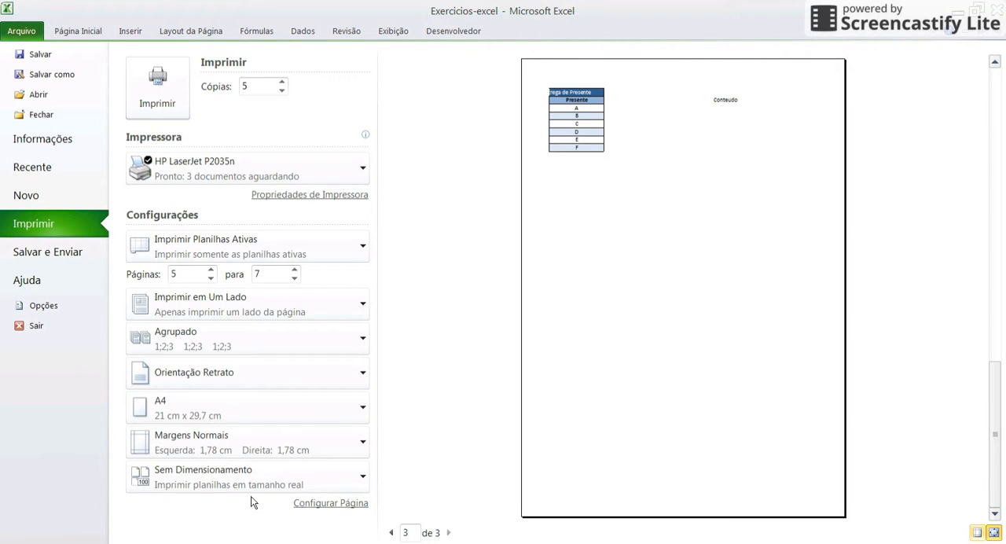
left_click(391, 533)
left_click(391, 532)
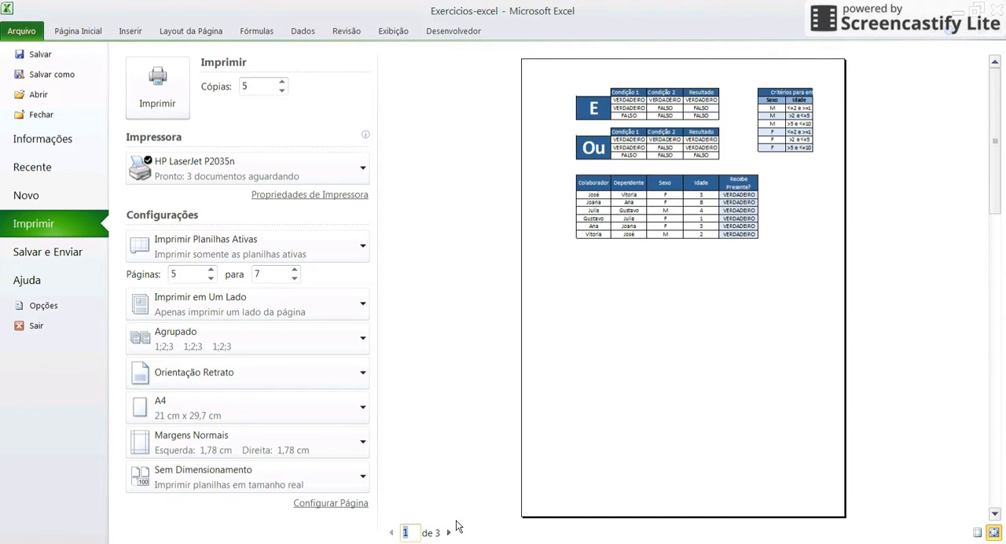
left_click(448, 532)
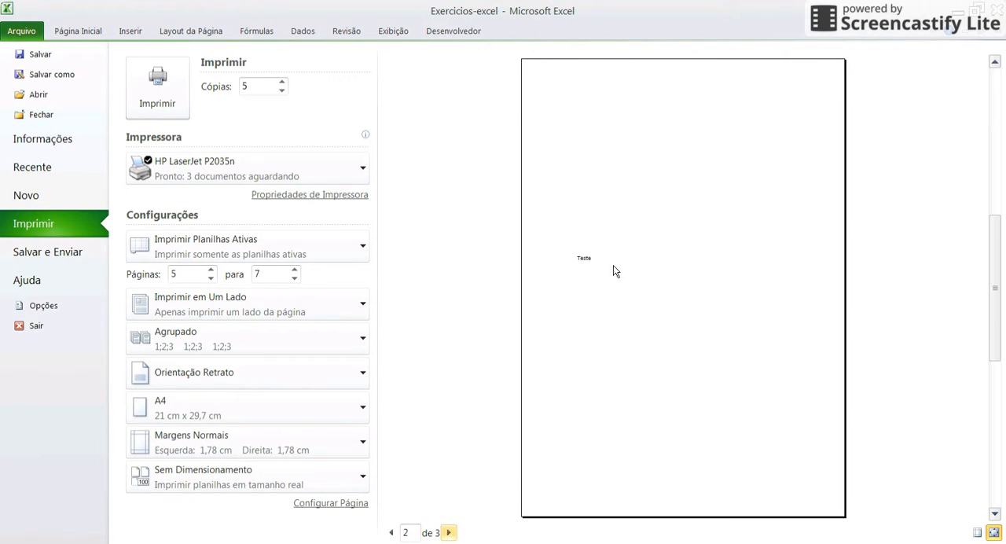
left_click(453, 534)
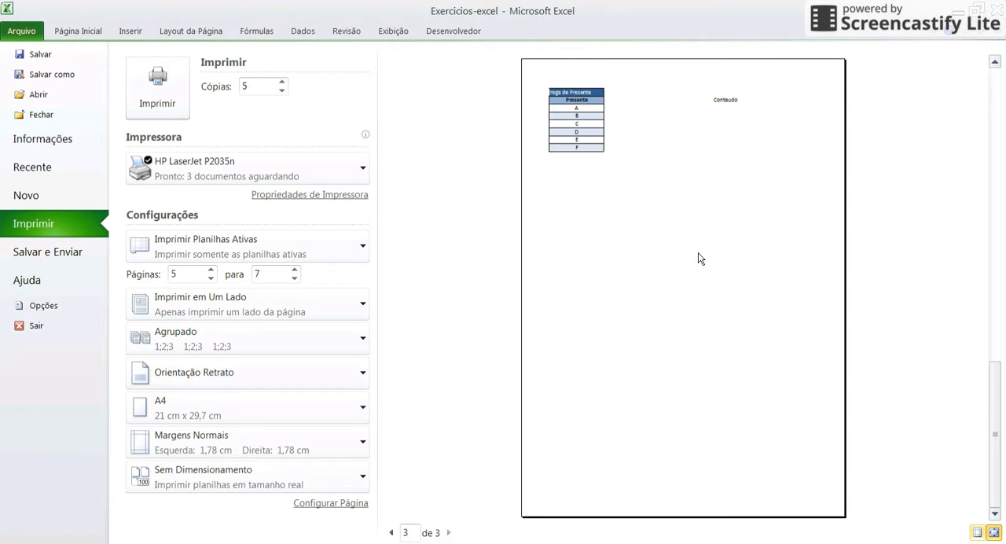
left_click(391, 533)
left_click(391, 532)
Set the print scaling to Ajustar Planilha em Uma Página
left_click(273, 484)
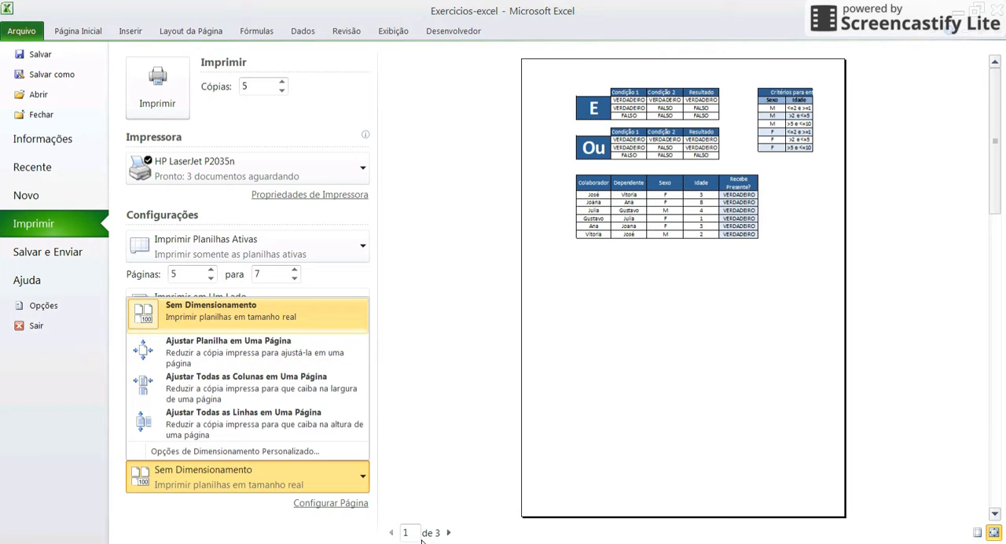
left_click(655, 249)
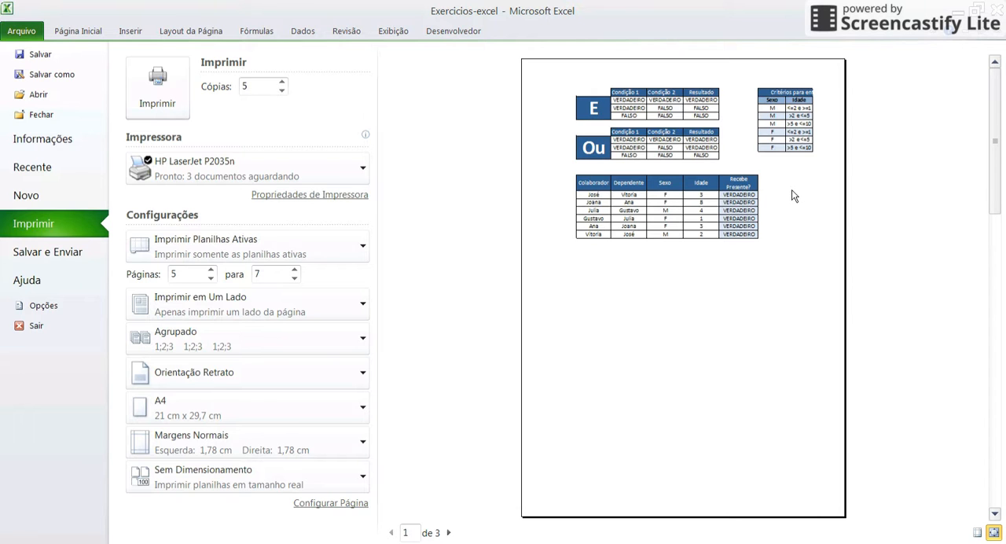
left_click(227, 476)
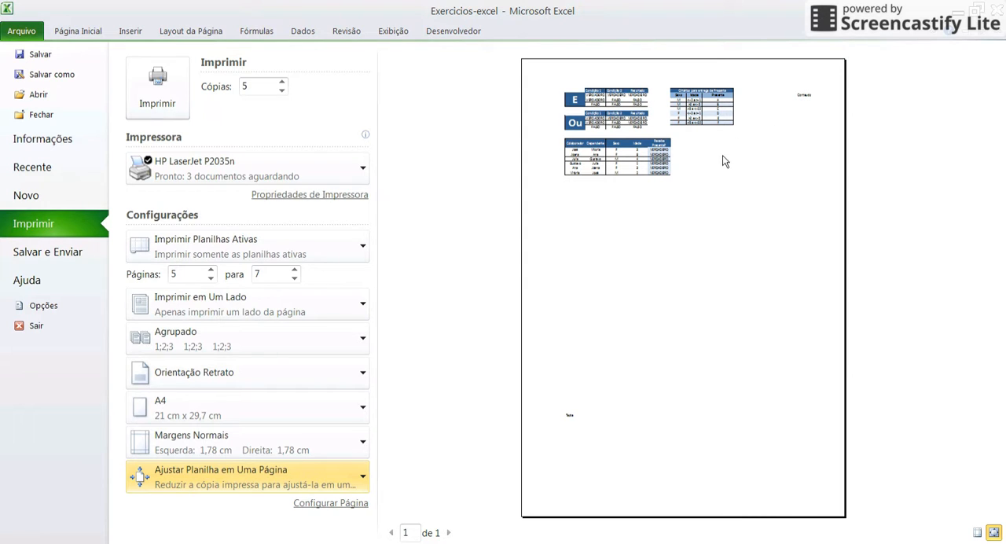
Set the print scaling to Sem Dimensionamento and return to the worksheet
left_click(212, 477)
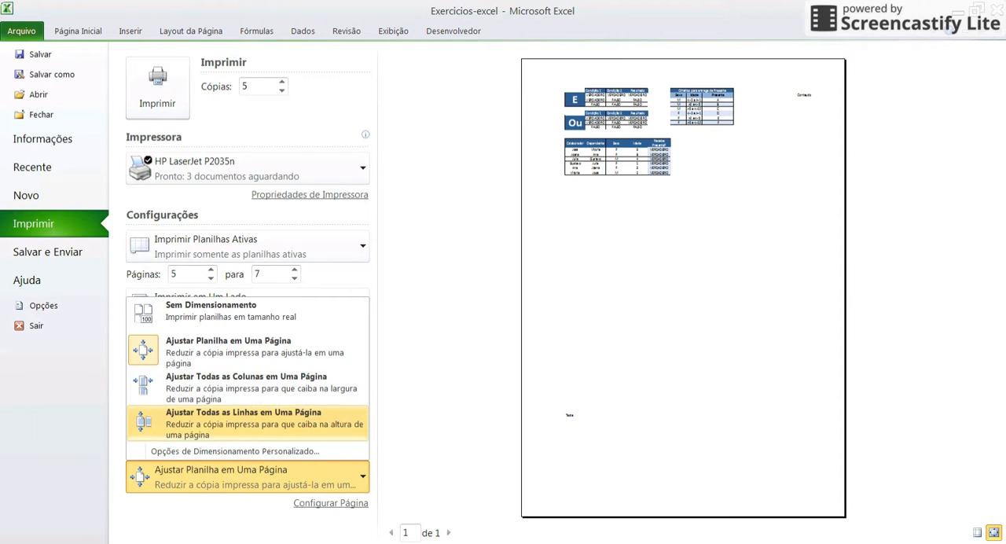
left_click(253, 312)
key("Escape")
Point out the content spanning the page break by selecting columns I to O and columns A to O, and clear the selection
left_click(723, 255)
scroll(663, 285, "up", 14)
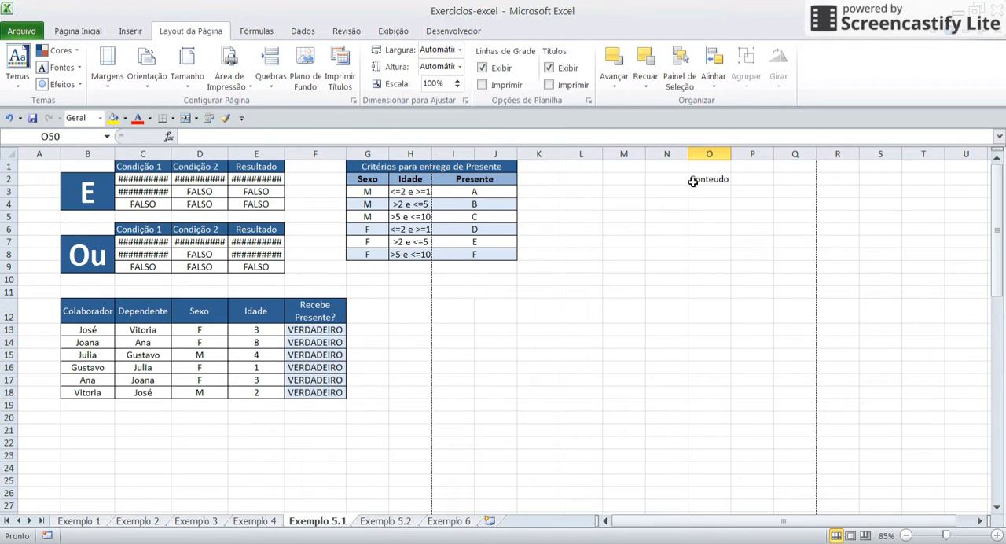
left_click(720, 152)
left_click_drag(720, 152, 461, 214)
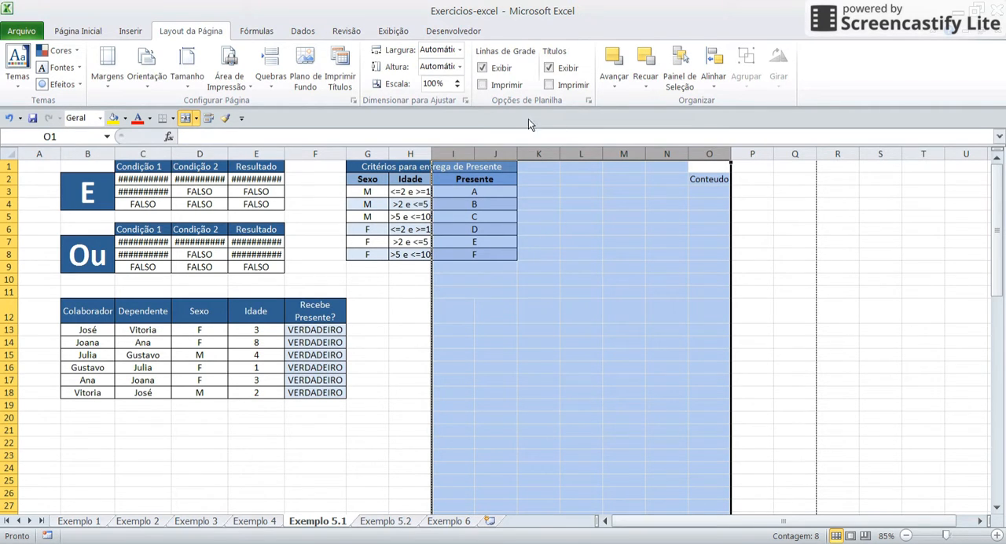
left_click_drag(370, 153, 52, 154)
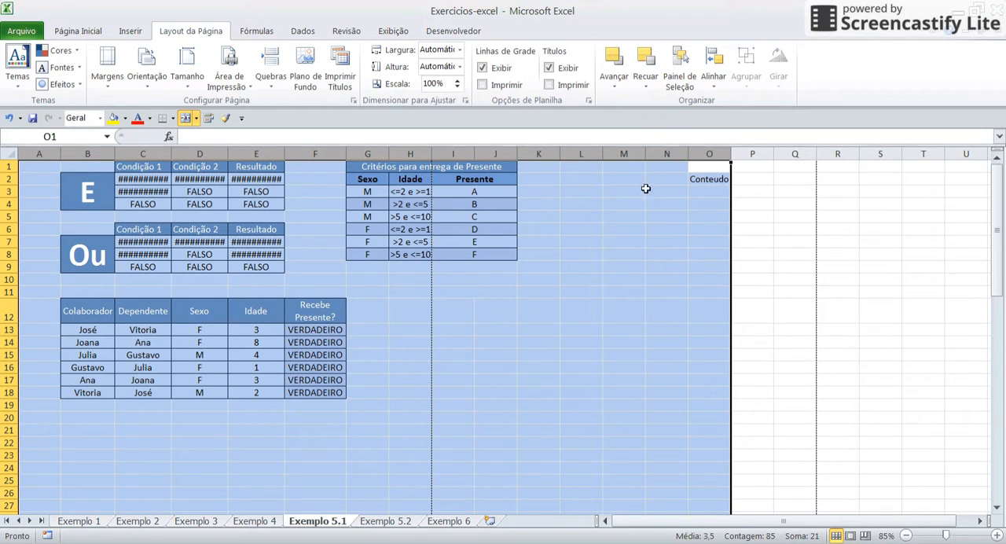
left_click(513, 267)
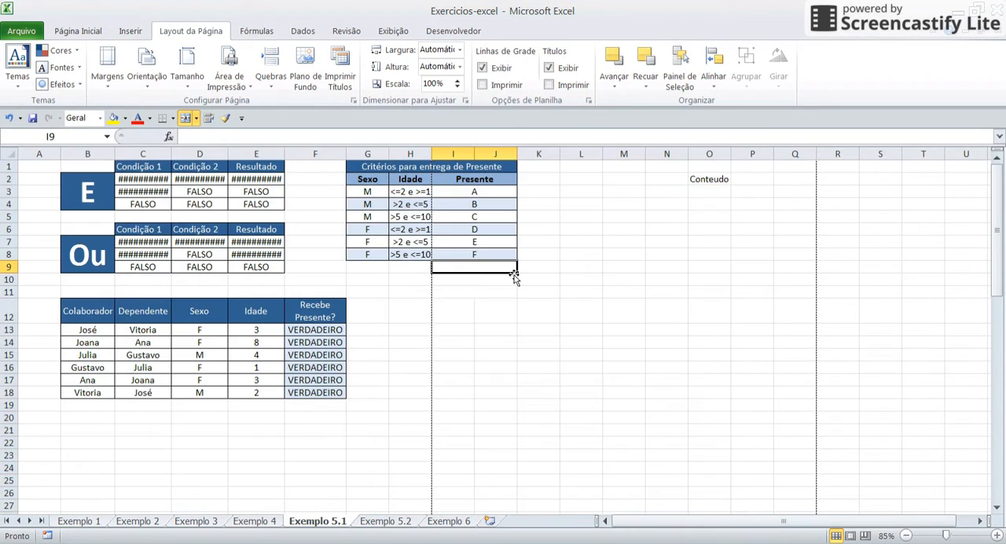
Reopen the print preview, set the scaling to Ajustar Todas as Colunas em Uma Página, and review the scaling options
key("ctrl+p")
left_click(260, 476)
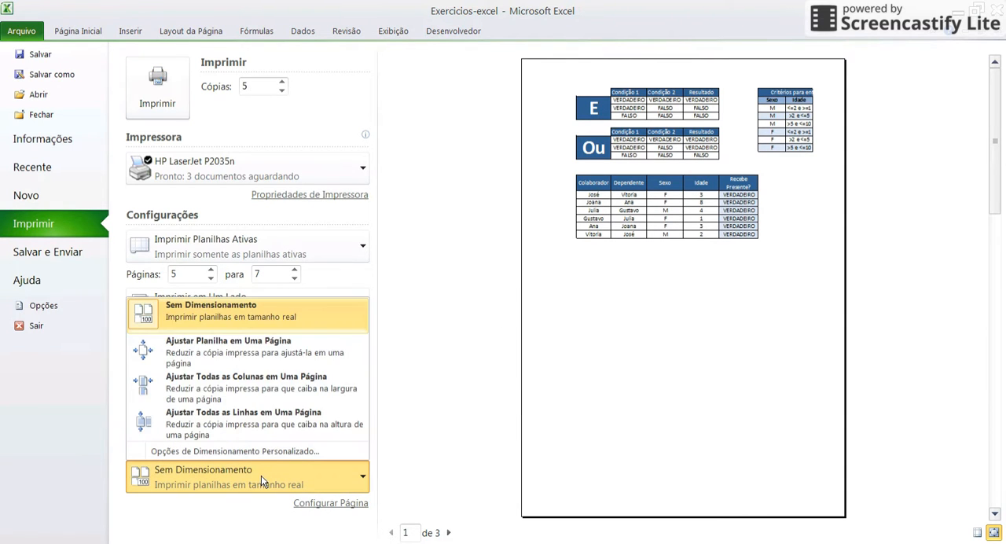
left_click(197, 387)
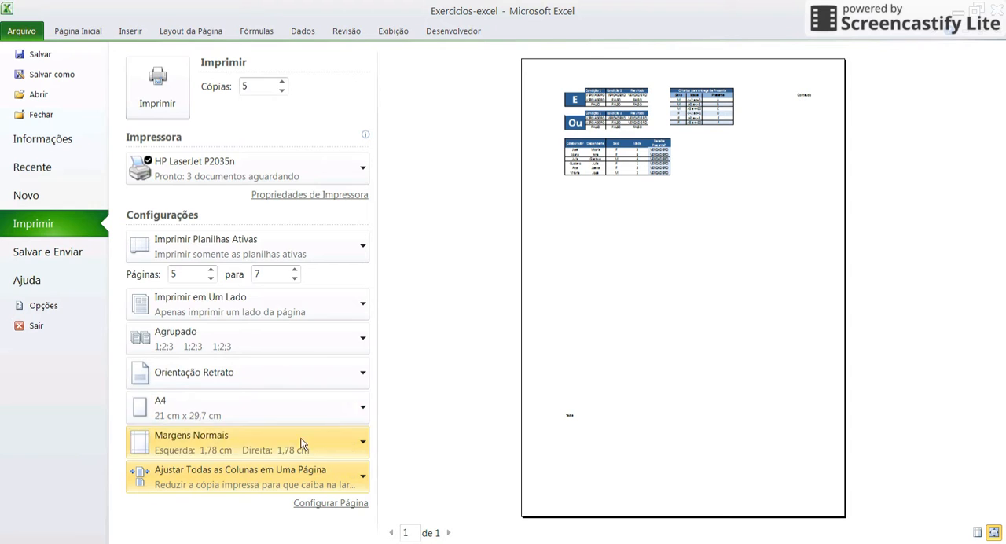
left_click(251, 478)
left_click(525, 442)
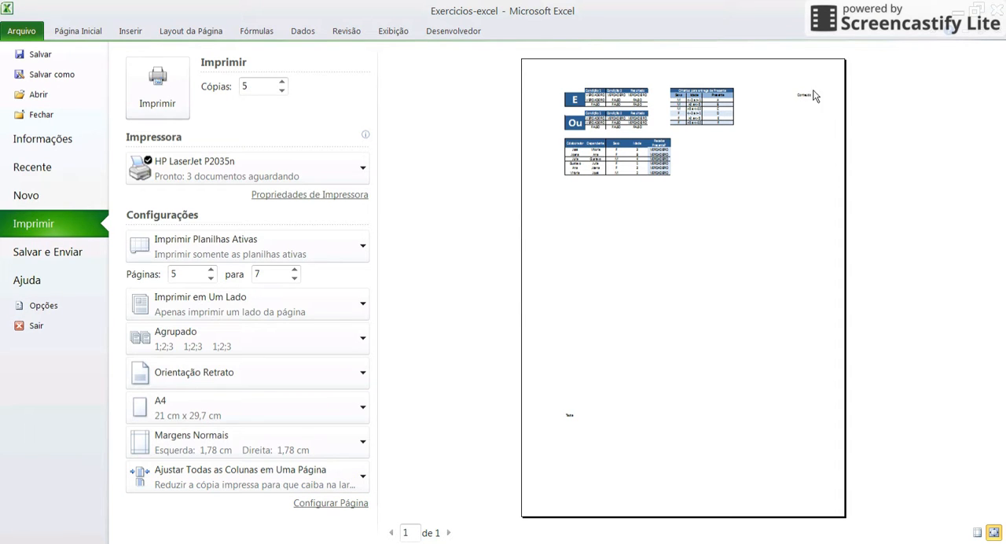
left_click(203, 469)
left_click(449, 379)
Set the page orientation to Orientação Paisagem, check preview page 2 and return to page 1
left_click(292, 382)
left_click(425, 388)
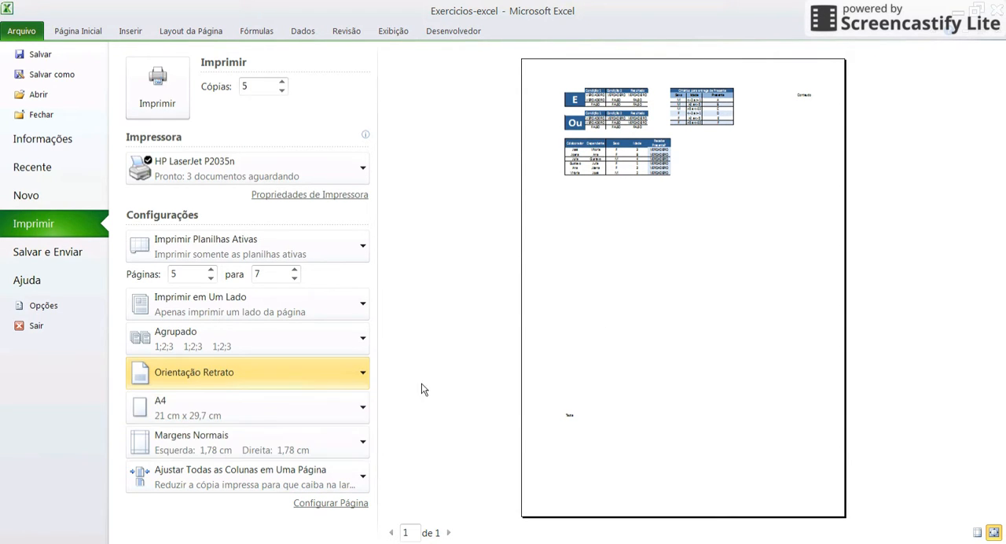
left_click(314, 382)
left_click(228, 435)
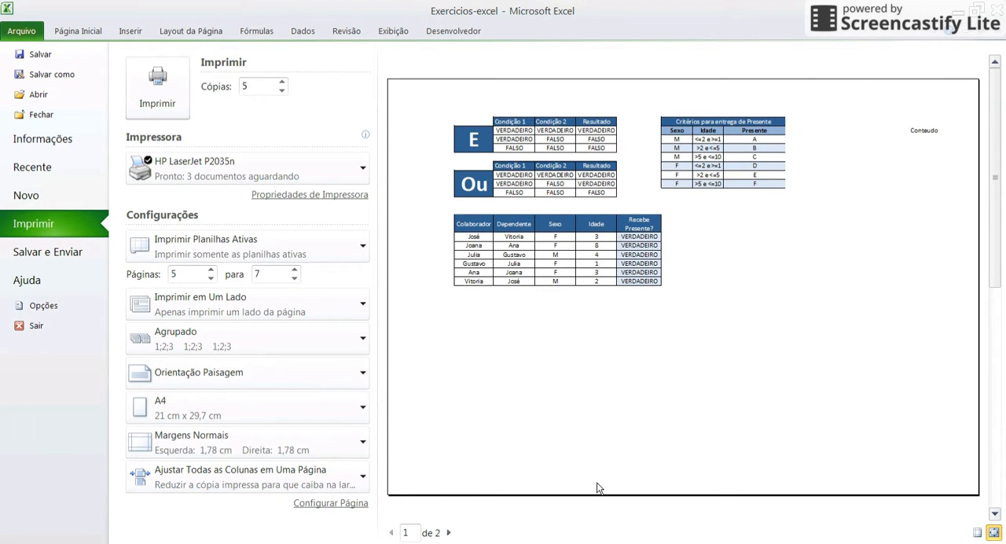
left_click(449, 533)
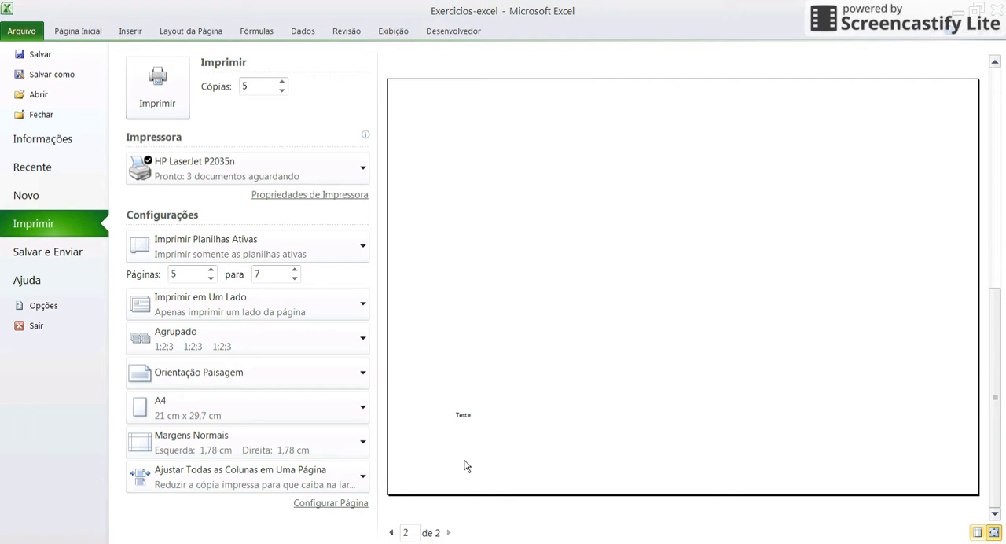
left_click(392, 532)
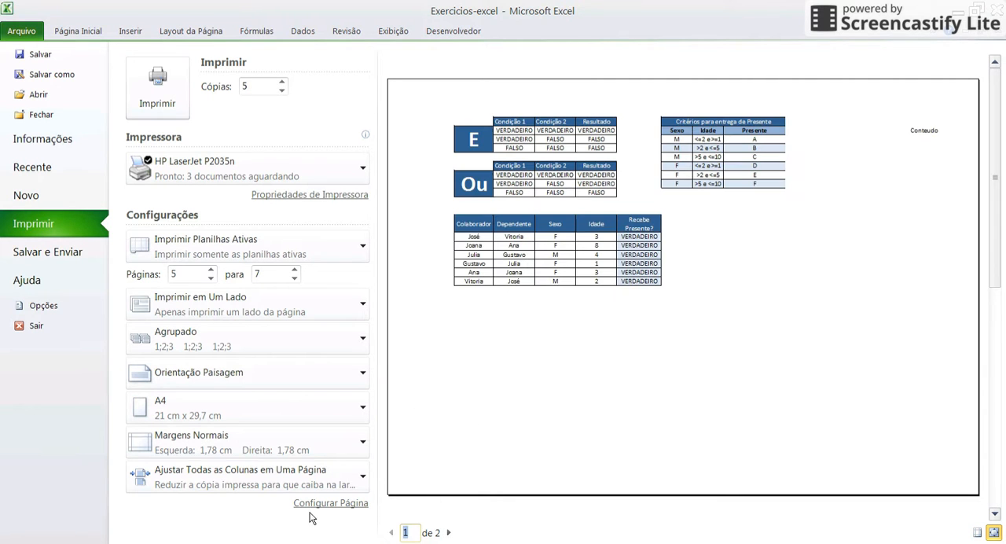
Keep the scaling at Ajustar Todas as Colunas em Uma Página and set the orientation back to Orientação Retrato
left_click(221, 470)
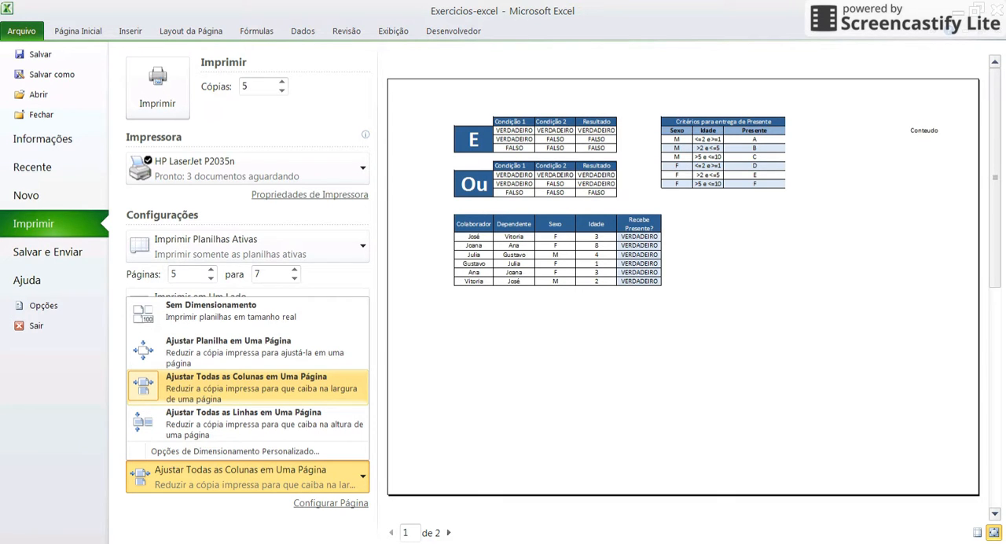
left_click(251, 389)
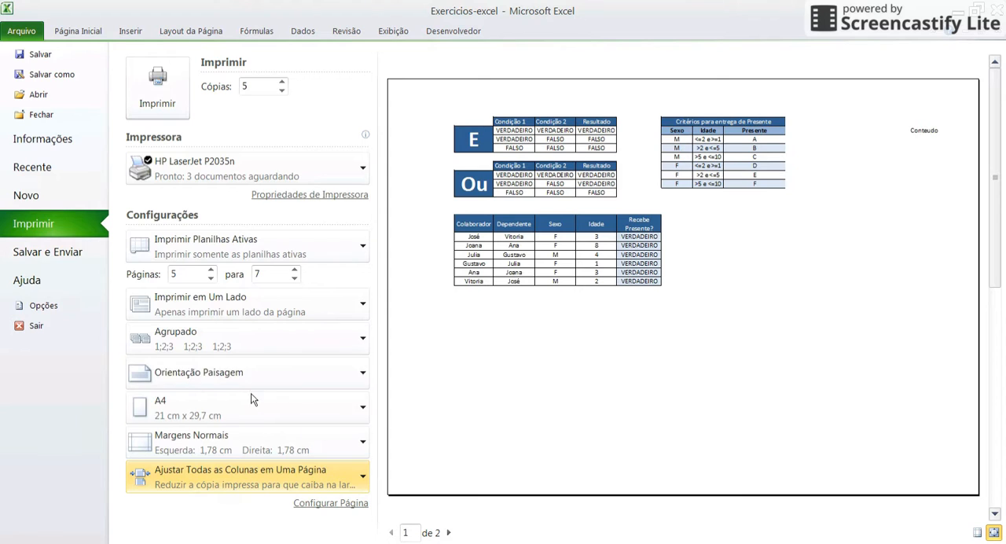
left_click(233, 380)
left_click(334, 413)
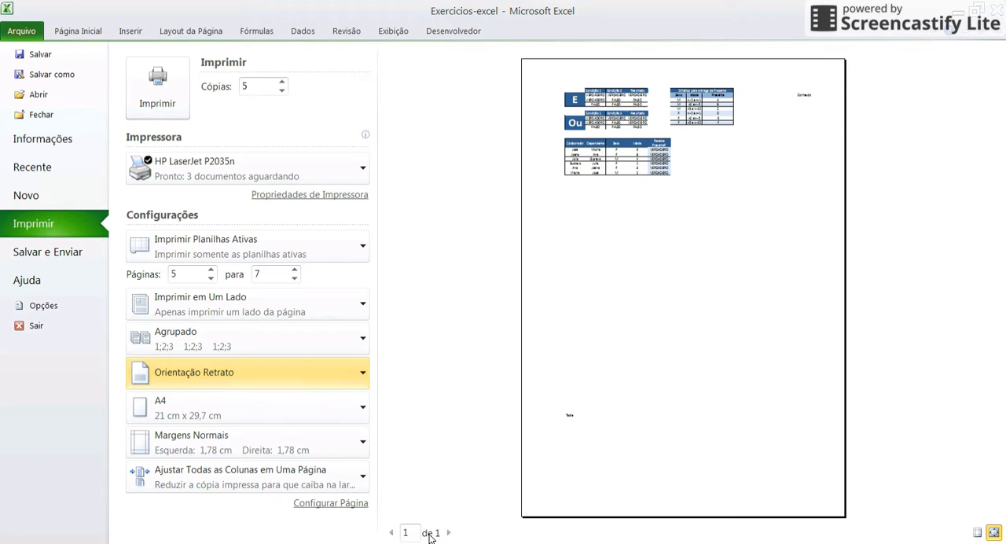
Set the print scaling to Ajustar Todas as Linhas em Uma Página and view page 2 of the preview
left_click(284, 488)
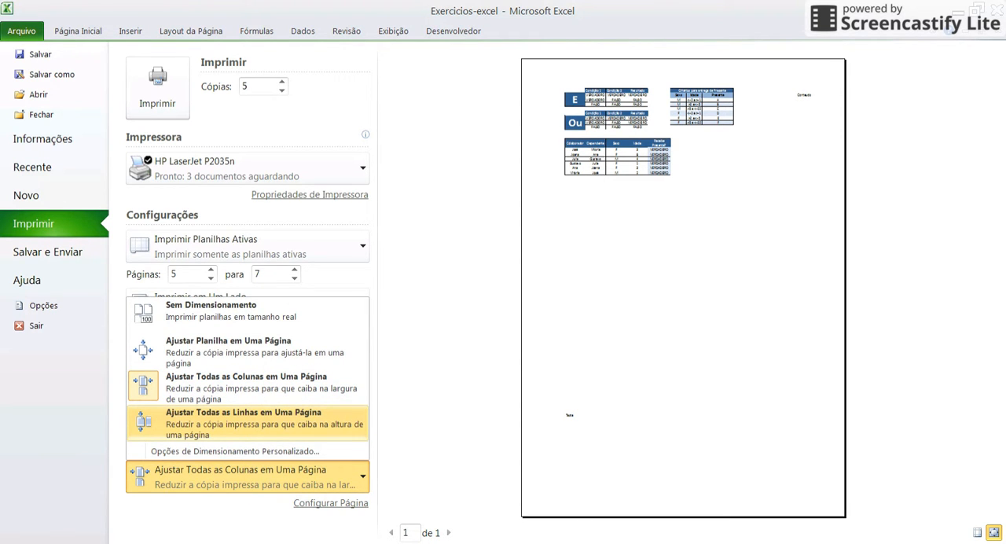
left_click(267, 422)
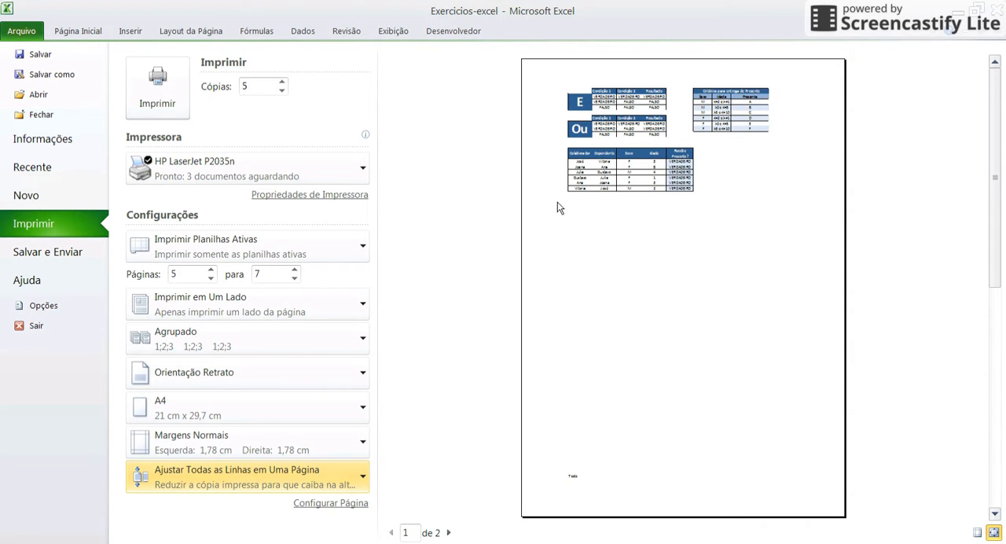
left_click(448, 532)
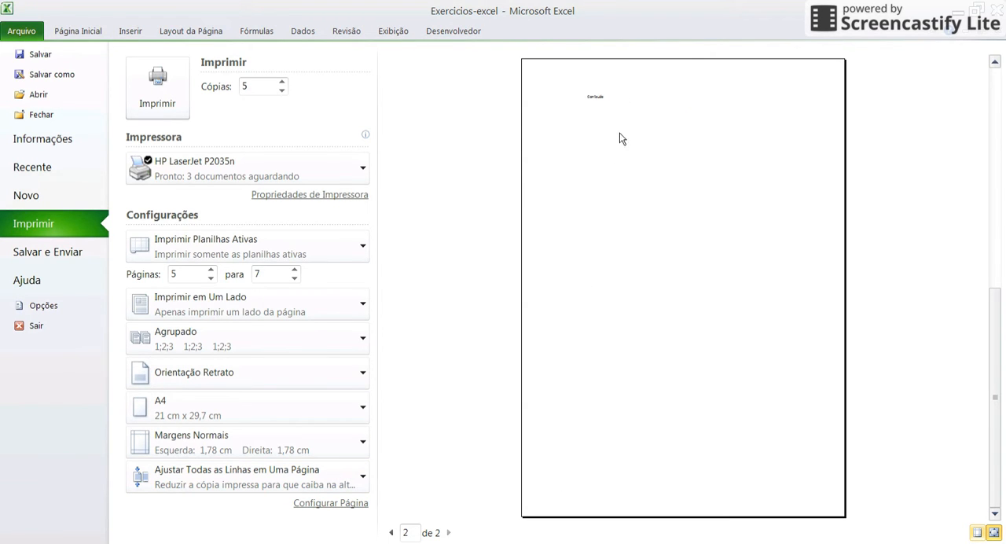
Restore the print scaling to Sem Dimensionamento so the sheet prints at actual size
left_click(208, 477)
left_click(177, 313)
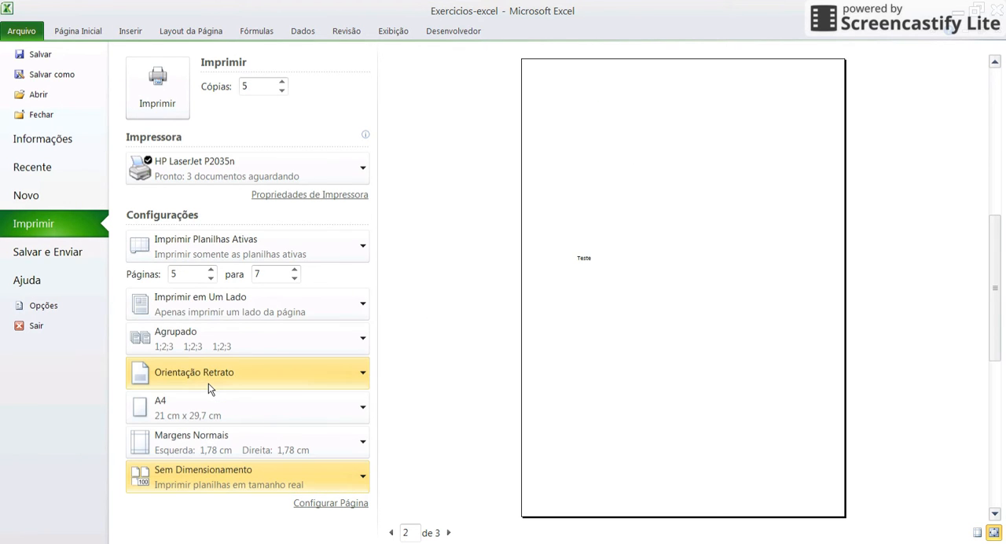